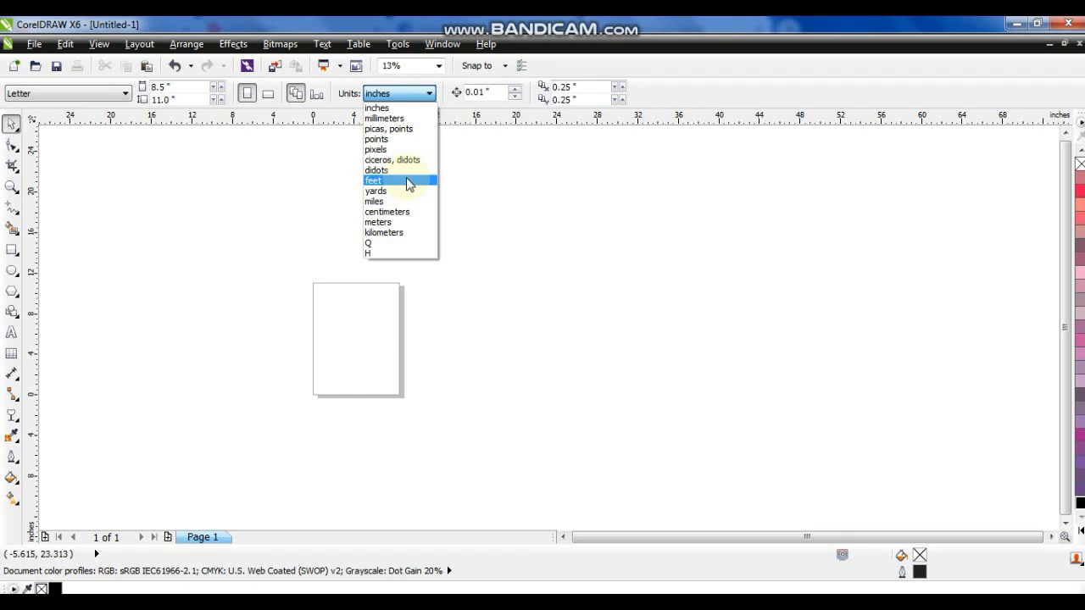
# - Set the drawing units to feet and draw a rectangle about 2.57 by 1.37 feet beside the page
pyautogui.click(436, 186)
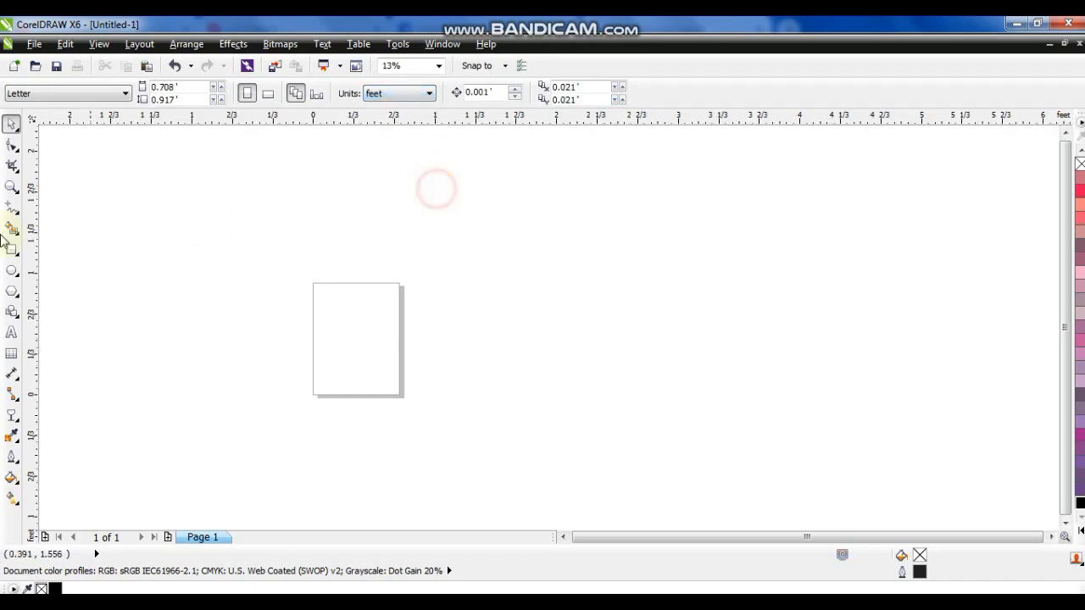
pyautogui.click(11, 253)
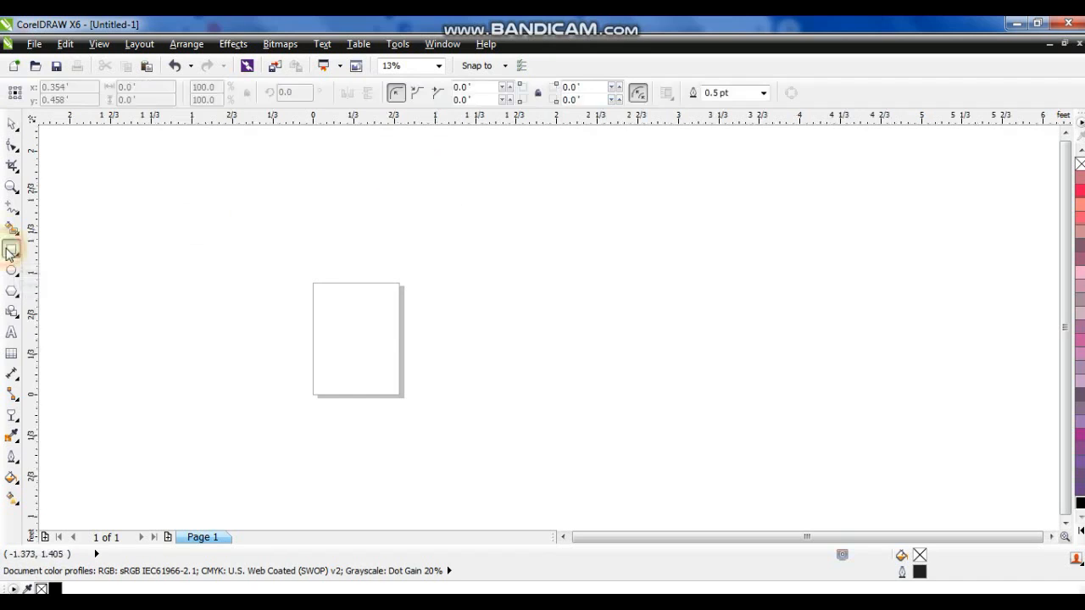
pyautogui.moveTo(461, 247); pyautogui.dragTo(774, 416)
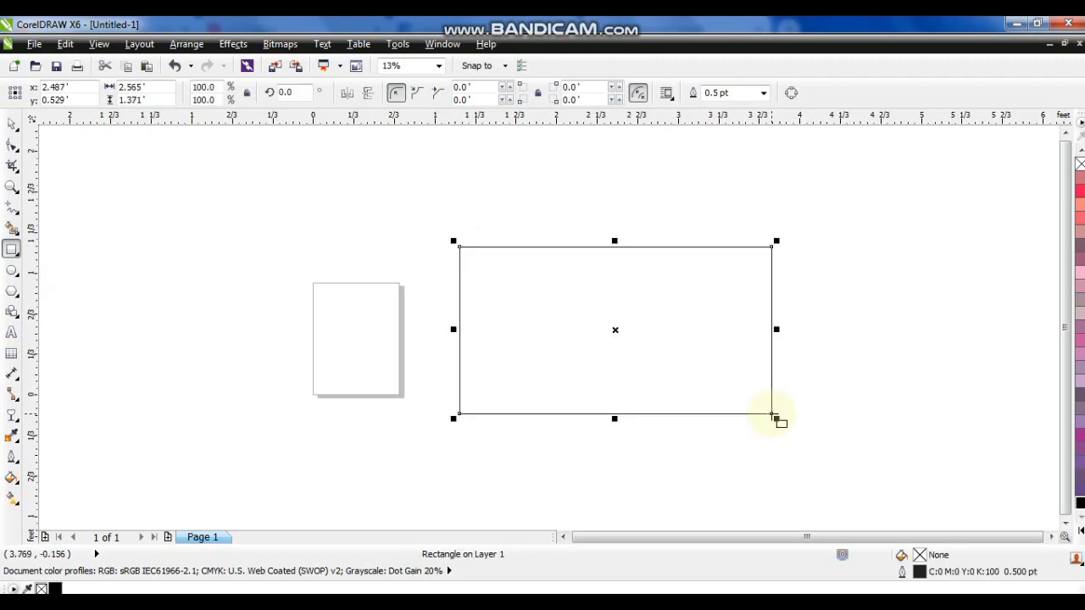
# - Set the rectangle's size to 14 feet wide and 11 feet high
pyautogui.click(11, 123)
pyautogui.moveTo(148, 87); pyautogui.dragTo(110, 89)
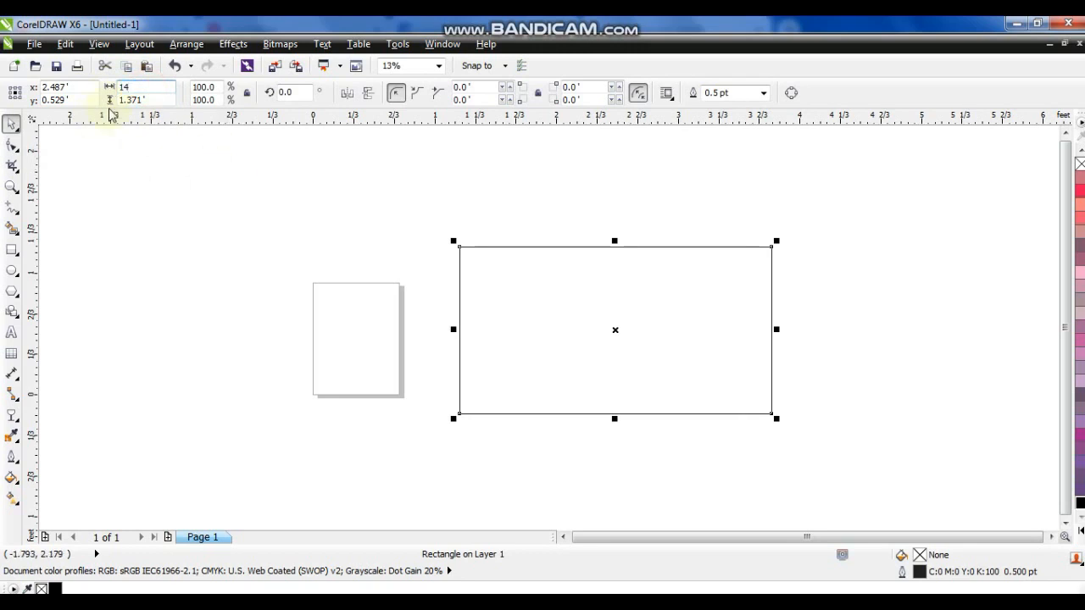
pyautogui.moveTo(161, 100); pyautogui.dragTo(116, 100)
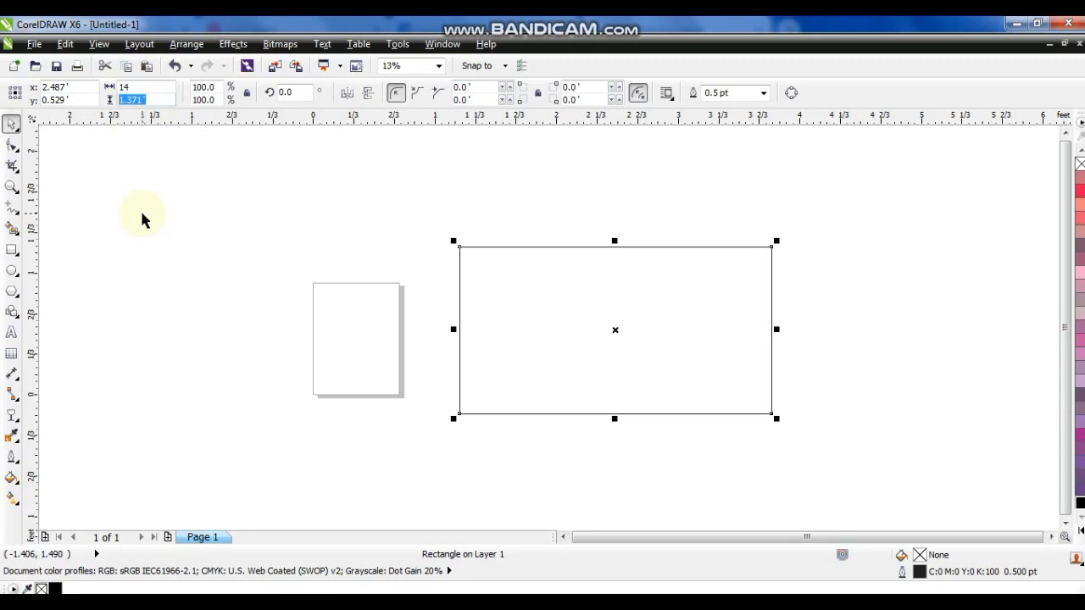
pyautogui.press('Return')
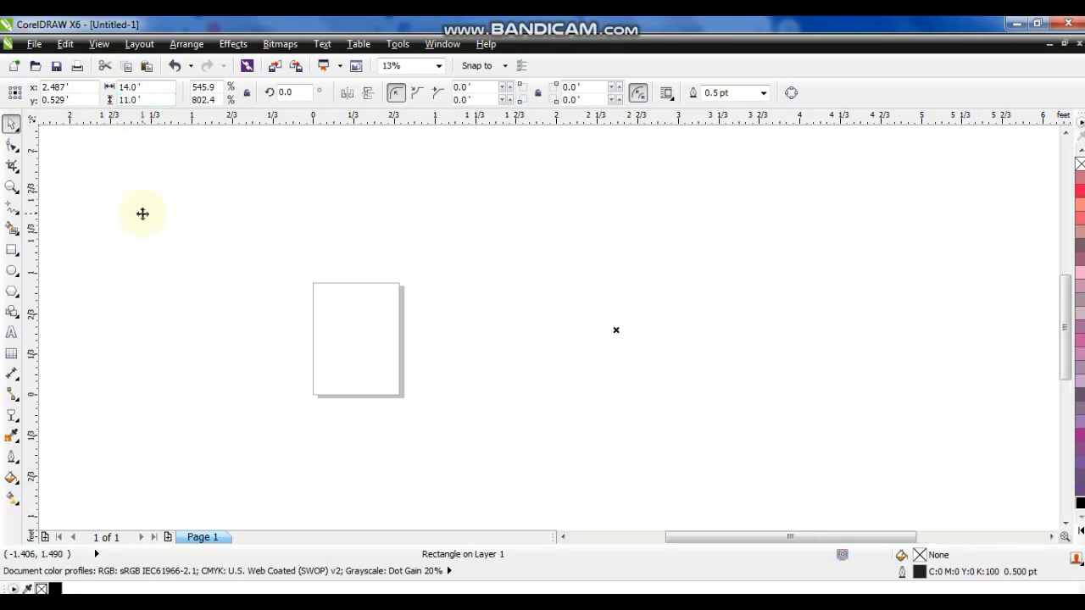
# - Add the artistic text "LEFT TO RIGHT 14 FEET" outside the rectangle, beside its upper left corner
pyautogui.click(12, 187)
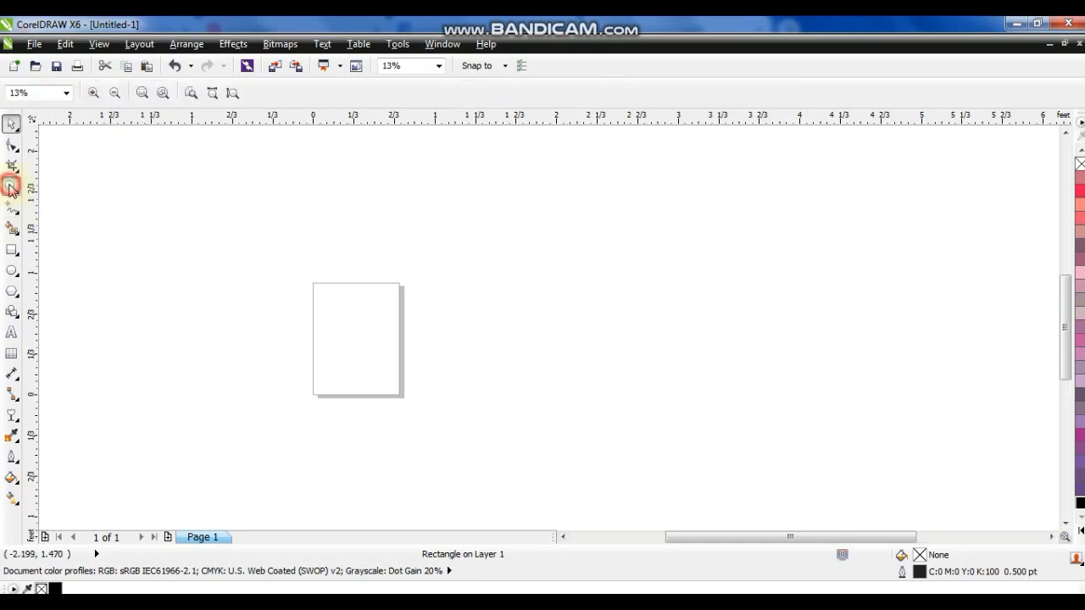
pyautogui.click(115, 94)
pyautogui.click(116, 95)
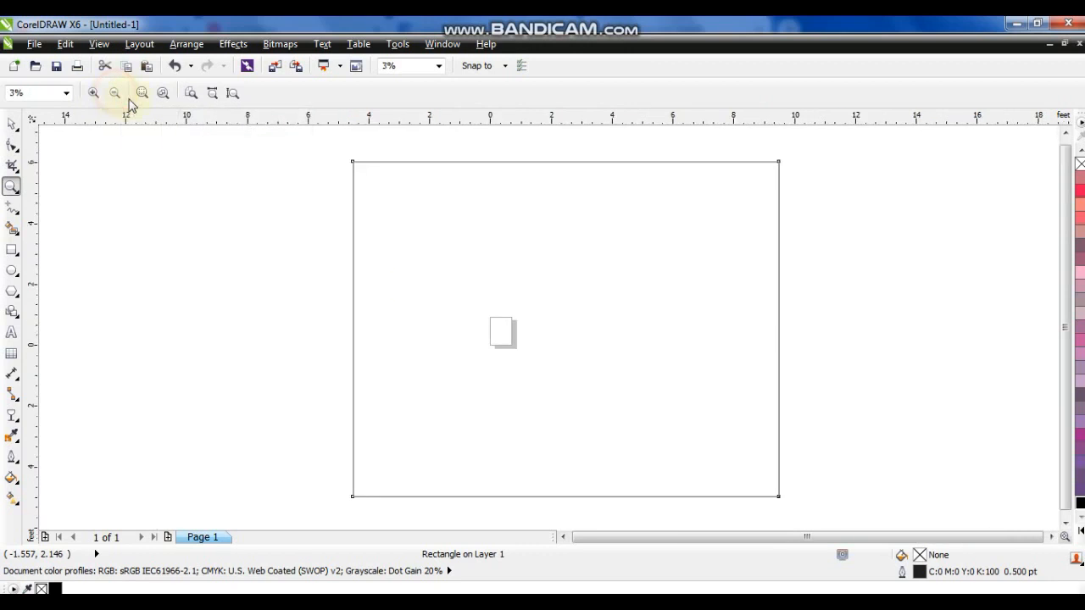
pyautogui.moveTo(335, 148); pyautogui.dragTo(787, 502)
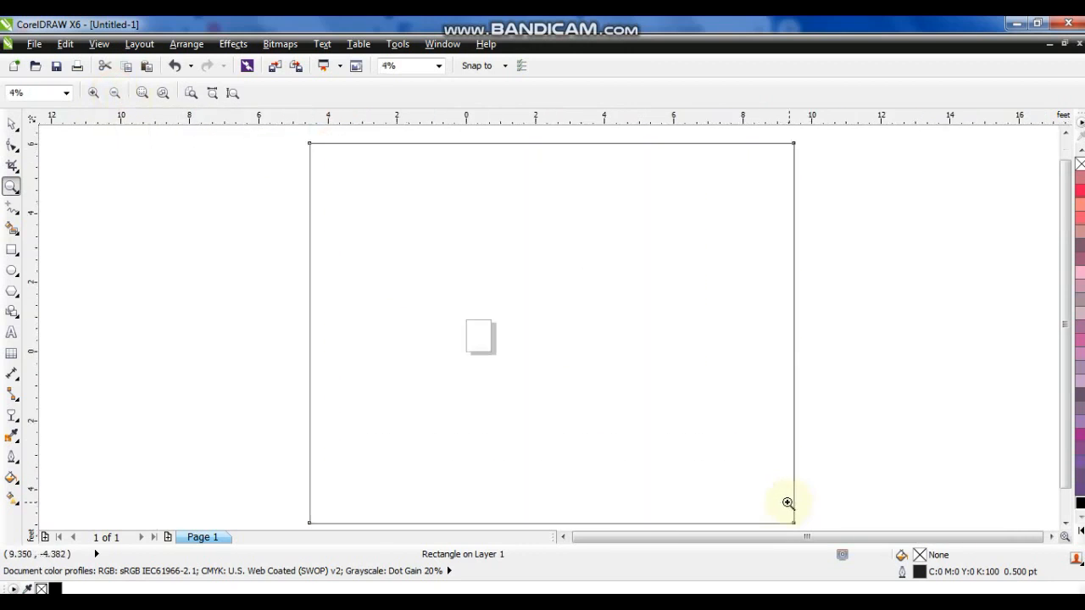
pyautogui.click(12, 126)
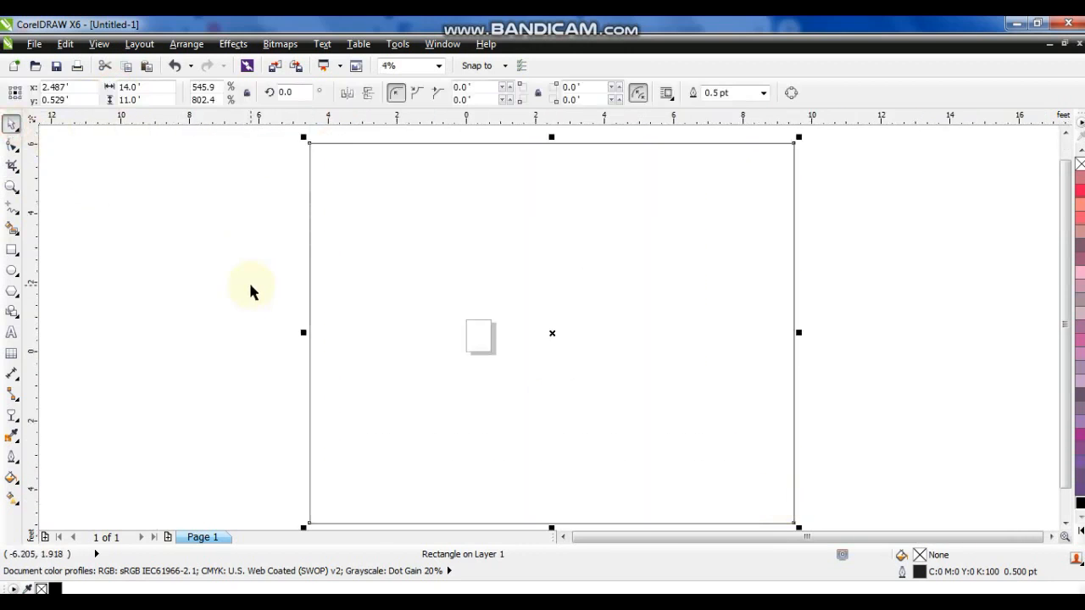
pyautogui.click(1066, 134)
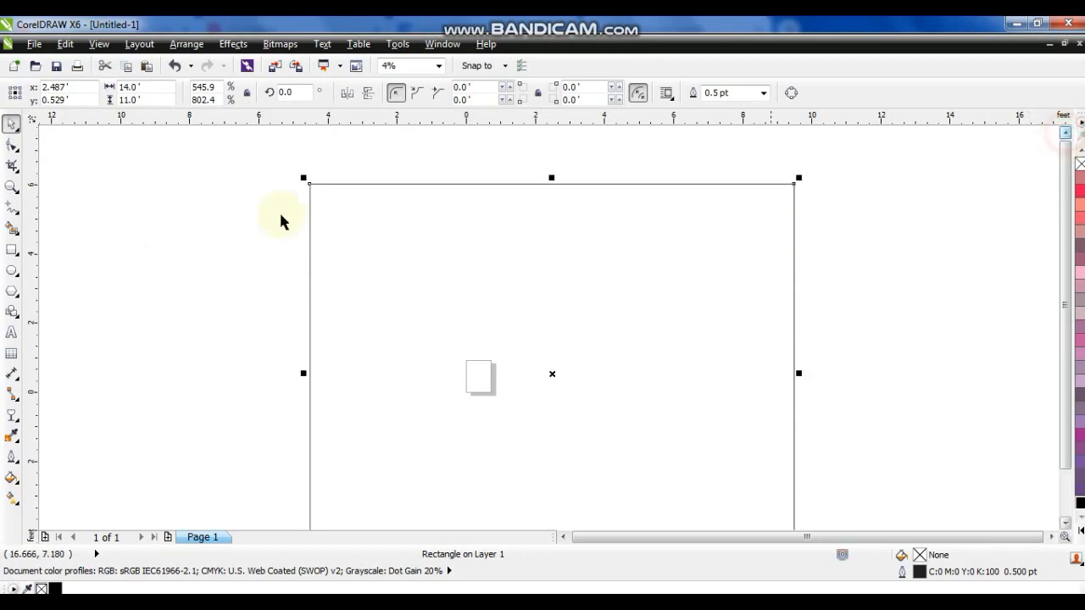
pyautogui.click(12, 333)
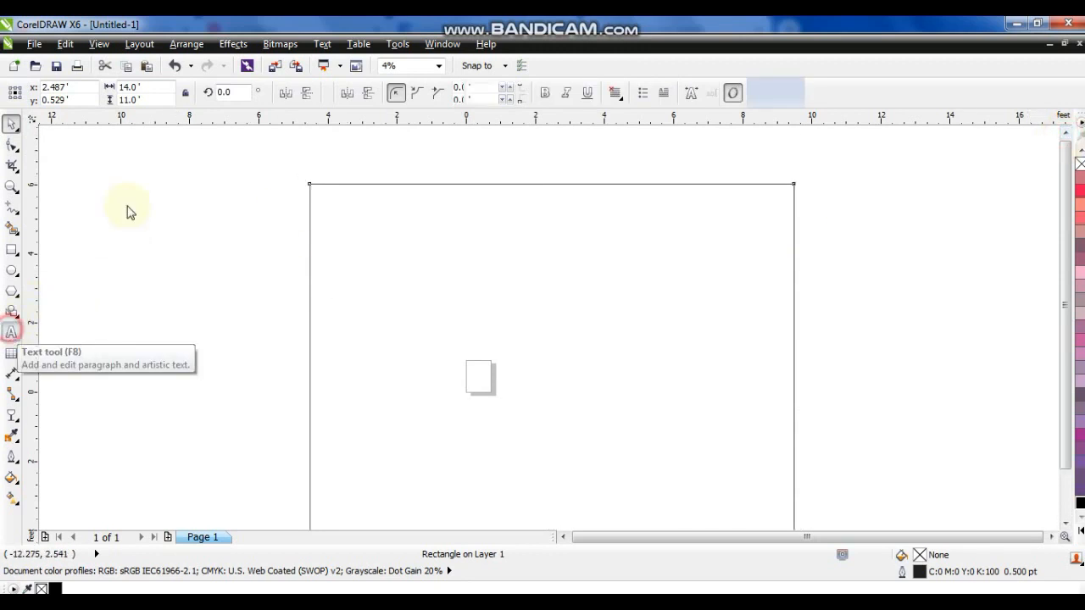
pyautogui.click(145, 301)
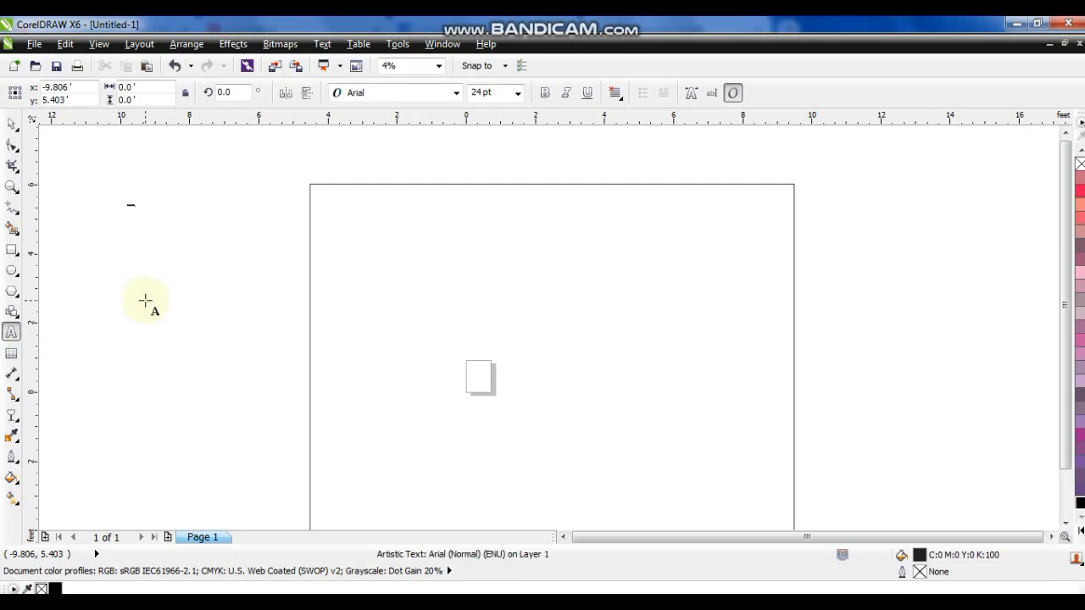
# - Enlarge the "LEFT TO RIGHT 14 FEET" text to about 6.6 feet wide and center it just above the rectangle
pyautogui.click(10, 125)
pyautogui.moveTo(143, 199); pyautogui.dragTo(290, 129)
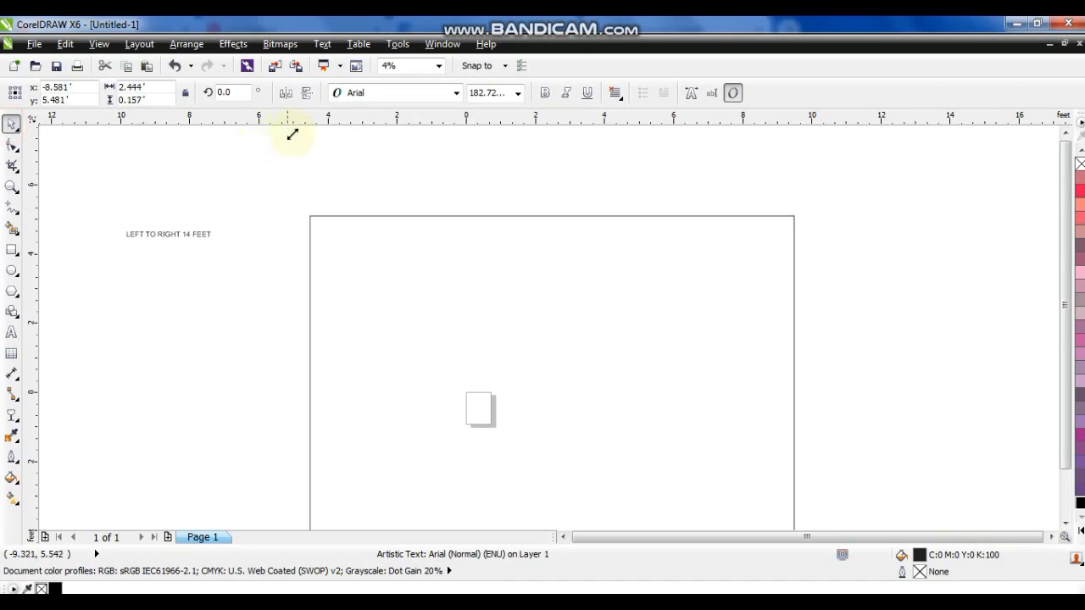
pyautogui.moveTo(254, 233); pyautogui.dragTo(679, 156)
pyautogui.moveTo(581, 189); pyautogui.dragTo(584, 200)
pyautogui.keyDown('shift'); pyautogui.click(694, 217); pyautogui.keyUp('shift')
pyautogui.press('F4')
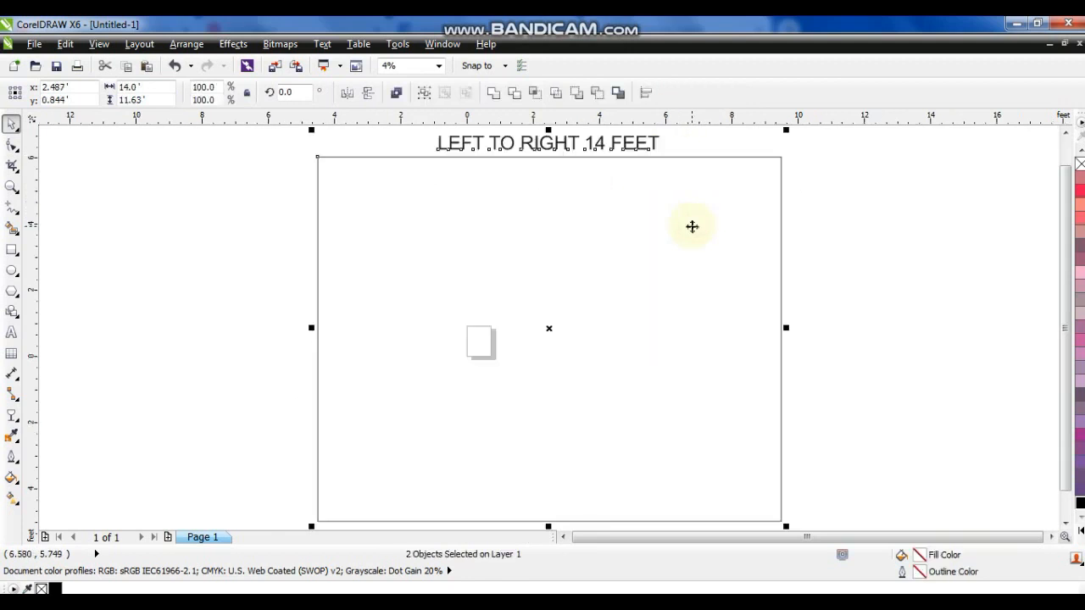
# - Copy the width label to the left side of the rectangle and change the copy's text to "TOP TO BOTOM 11 FEET"
pyautogui.press('Escape')
pyautogui.moveTo(534, 148); pyautogui.dragTo(197, 322)
pyautogui.click(12, 334)
pyautogui.hotkey('ctrl', 'a')
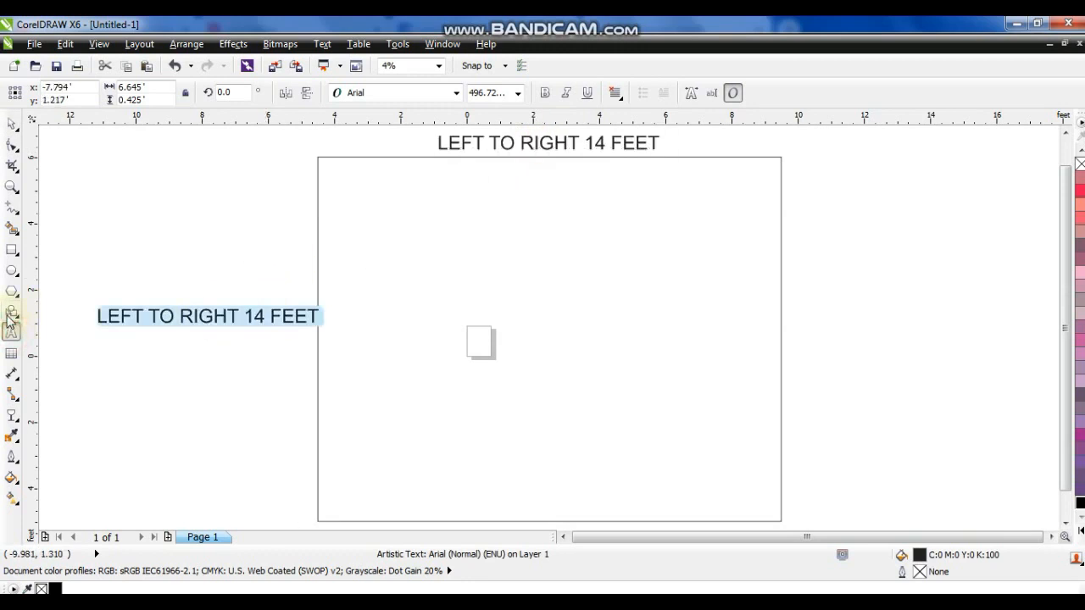
pyautogui.write('TOM')
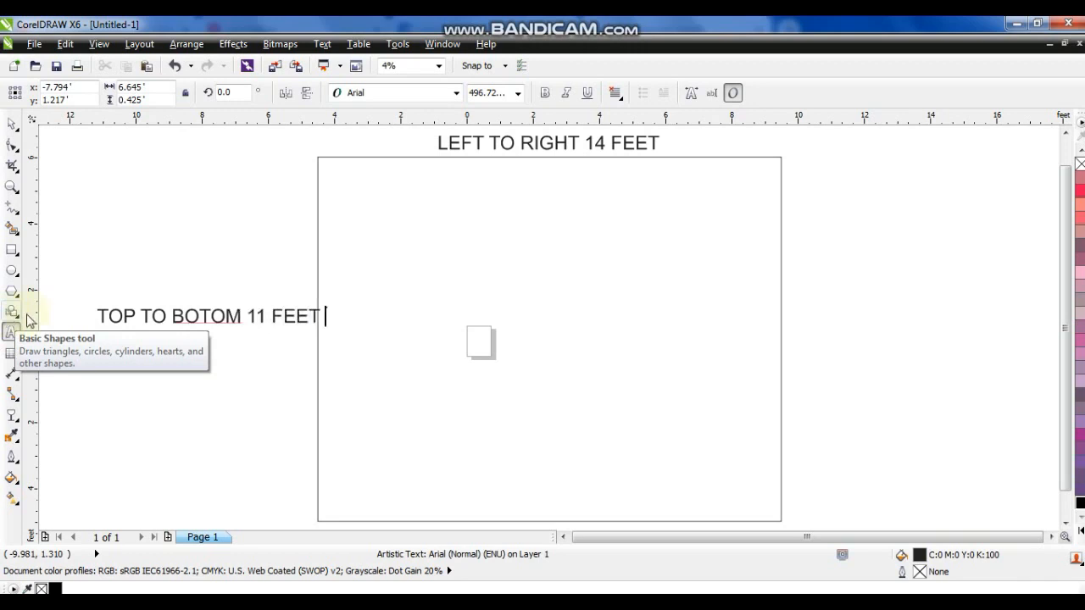
# - Rotate the "TOP TO BOTOM 11 FEET" label 90 degrees and place it alongside the rectangle's left edge
pyautogui.click(12, 123)
pyautogui.click(289, 300)
pyautogui.click(297, 320)
pyautogui.click(312, 323)
pyautogui.click(305, 327)
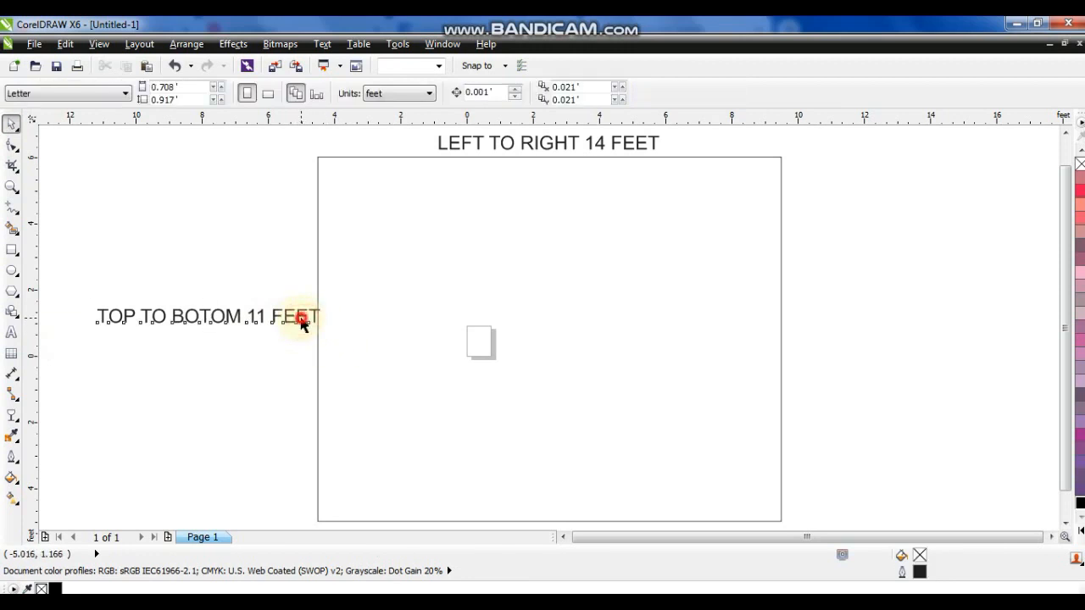
pyautogui.click(314, 325)
pyautogui.moveTo(322, 327); pyautogui.dragTo(210, 203)
pyautogui.click(161, 245)
pyautogui.moveTo(209, 249); pyautogui.dragTo(302, 273)
# - Duplicate the "LEFT TO RIGHT 14 FEET" label above itself and scale the copy down to about 5 feet wide
pyautogui.click(1060, 133)
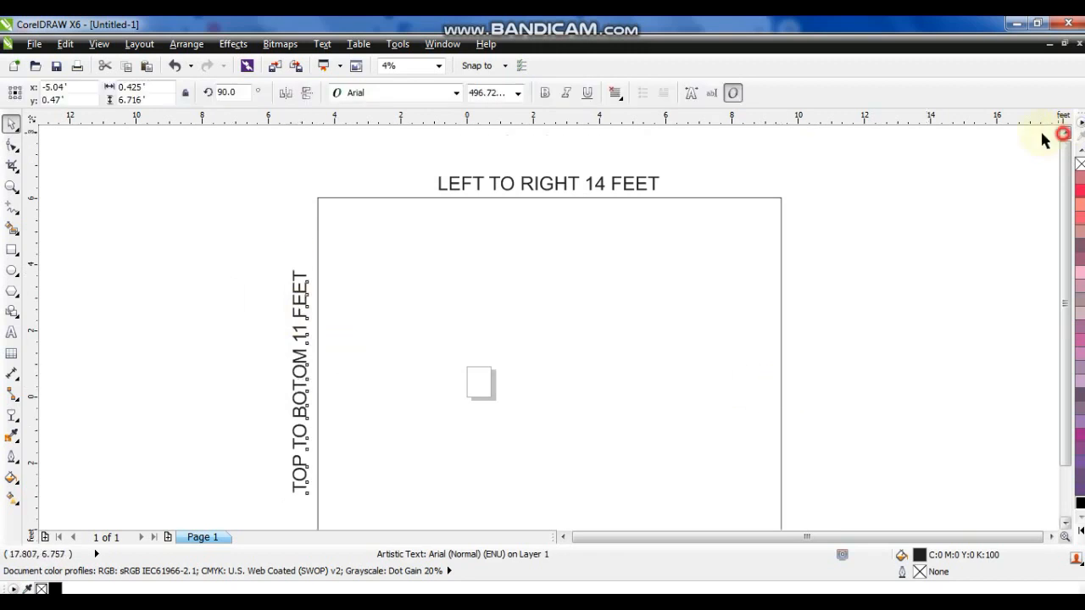
pyautogui.moveTo(564, 182); pyautogui.dragTo(482, 161)
pyautogui.rightClick(482, 160)
pyautogui.moveTo(583, 173); pyautogui.dragTo(527, 171)
# - Change the upper copy's text to "FOR ROOM WALL DECORE (FLEX DESIGN)" and center it over the width label
pyautogui.click(12, 333)
pyautogui.hotkey('ctrl', 'a')
pyautogui.write('F')
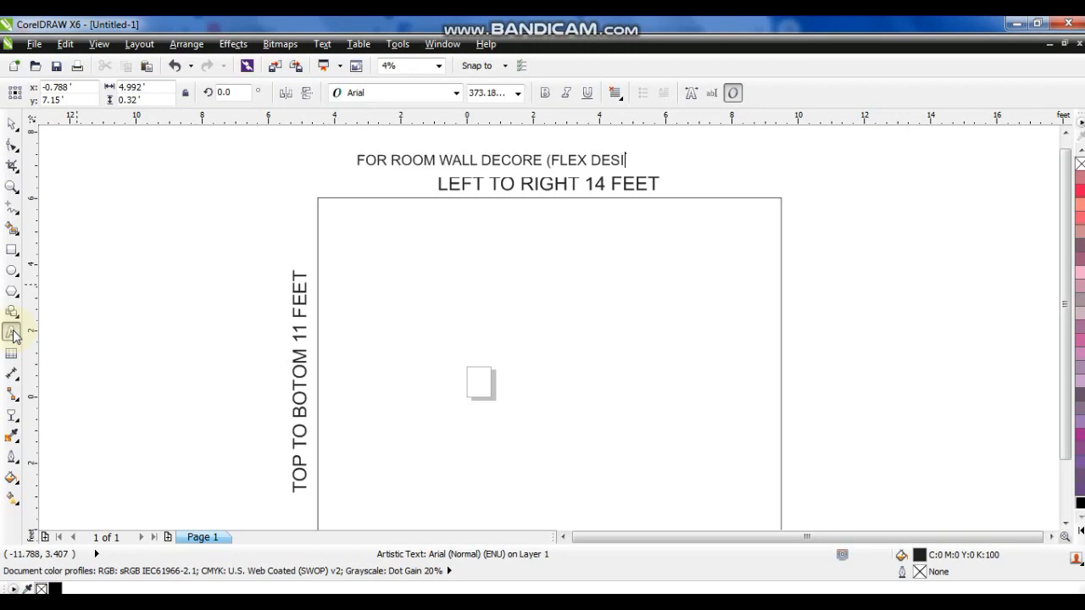
pyautogui.click(12, 124)
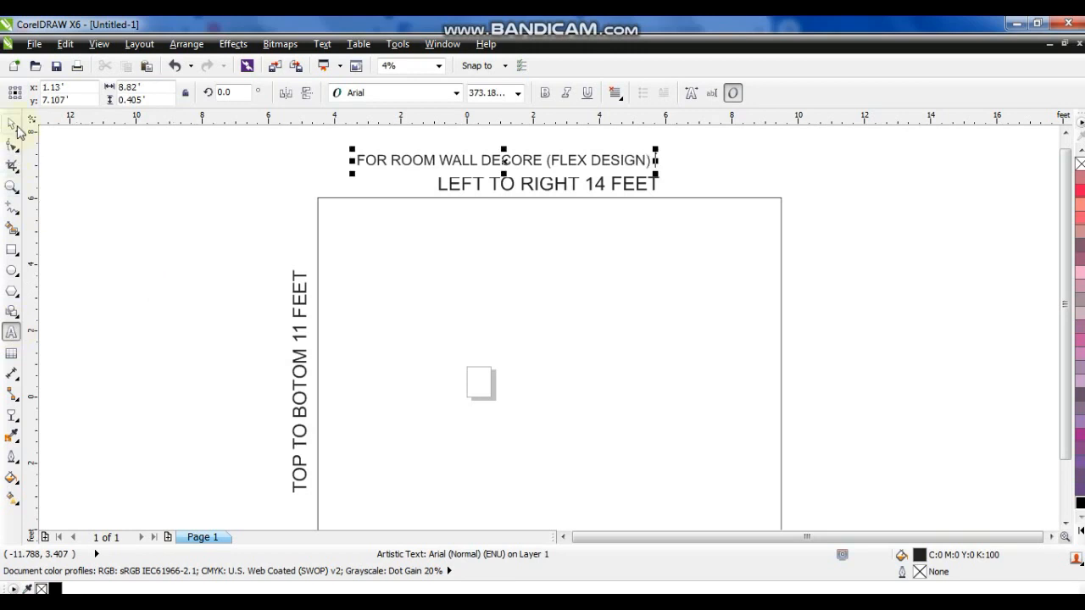
pyautogui.keyDown('shift'); pyautogui.click(624, 186); pyautogui.keyUp('shift')
pyautogui.click(854, 305)
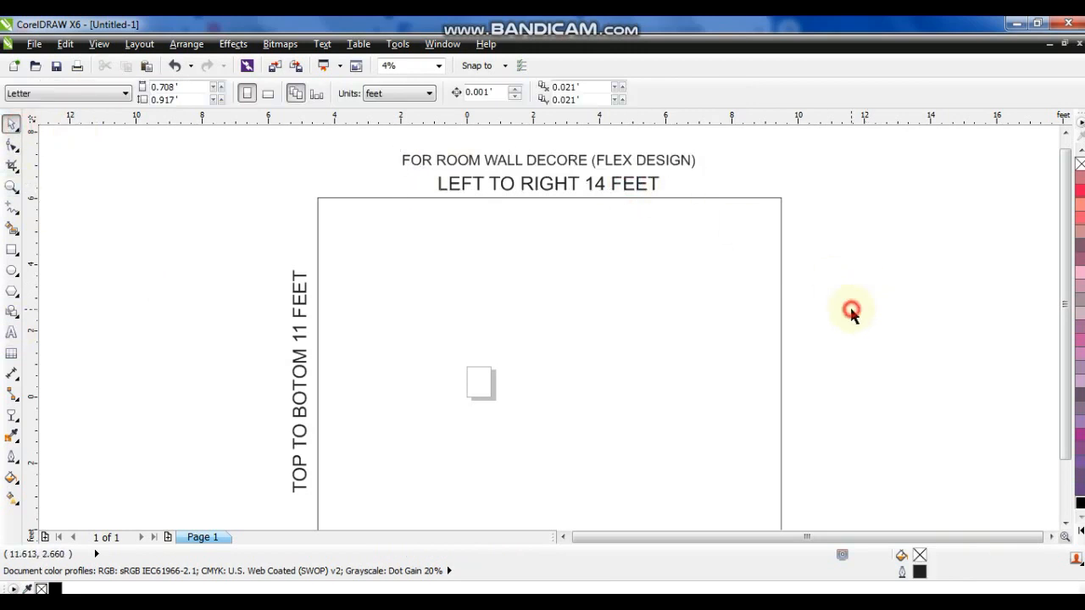
# - Fill the large 14 by 11 foot rectangle with black and deselect it
pyautogui.scroll(-1, 654, 263)
pyautogui.moveTo(305, 165); pyautogui.dragTo(825, 524)
pyautogui.press('F4')
pyautogui.click(816, 475)
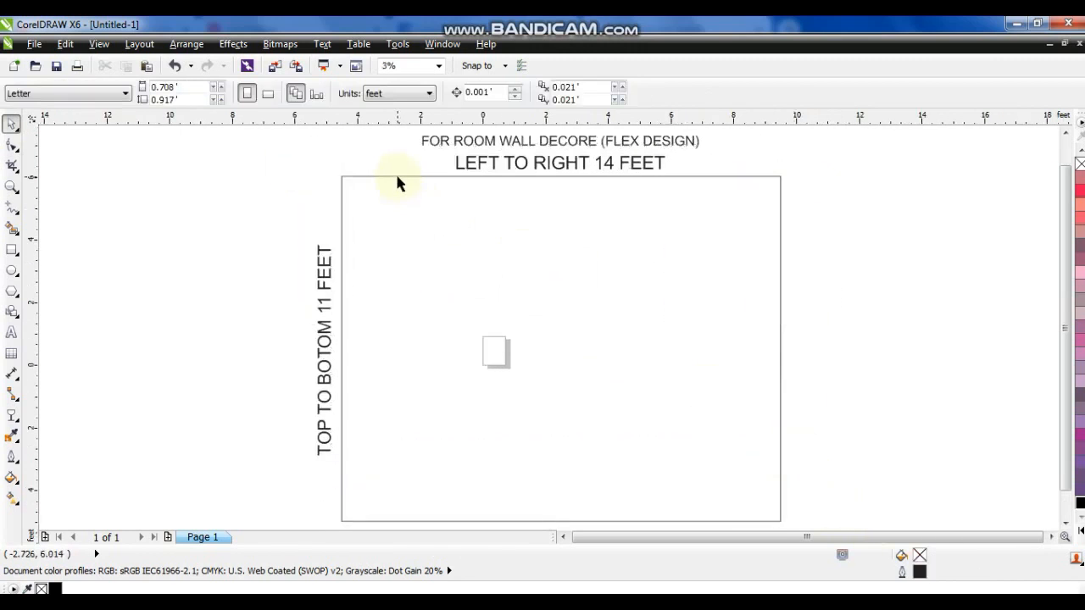
pyautogui.click(396, 177)
pyautogui.moveTo(141, 87); pyautogui.dragTo(118, 110)
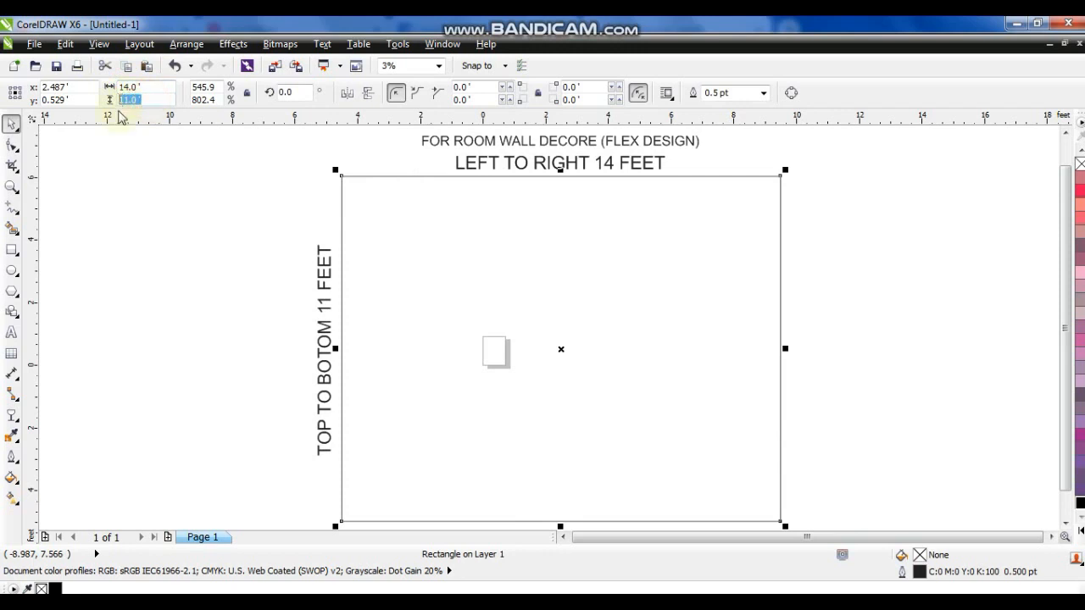
pyautogui.click(1080, 503)
pyautogui.click(856, 395)
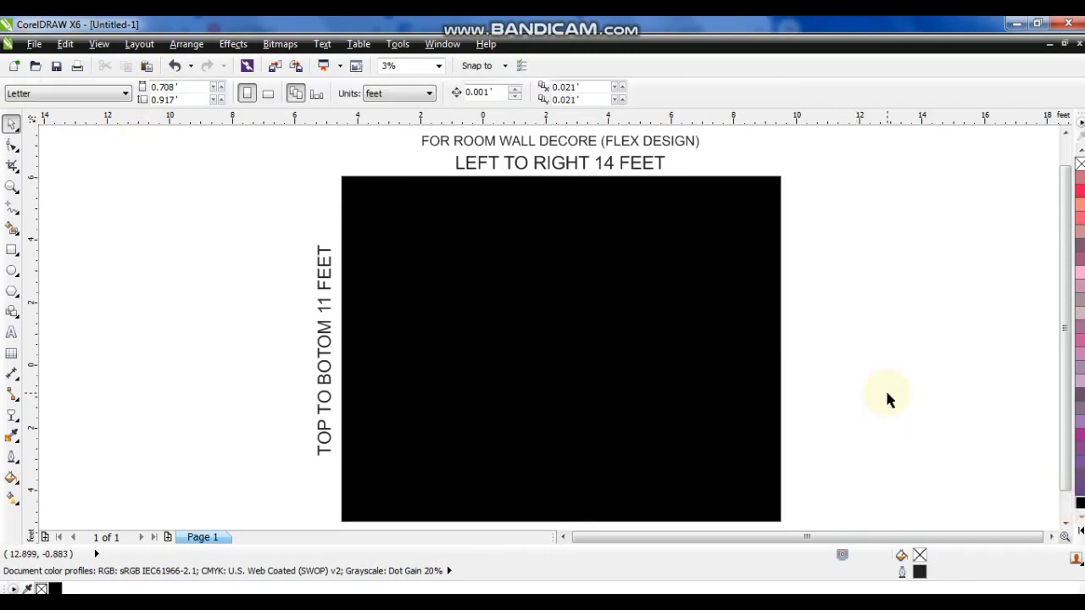
# - Switch to the Chrome browser and search Google Images for "BRICKS TEXTURE"
pyautogui.hotkey('alt', 'Tab')
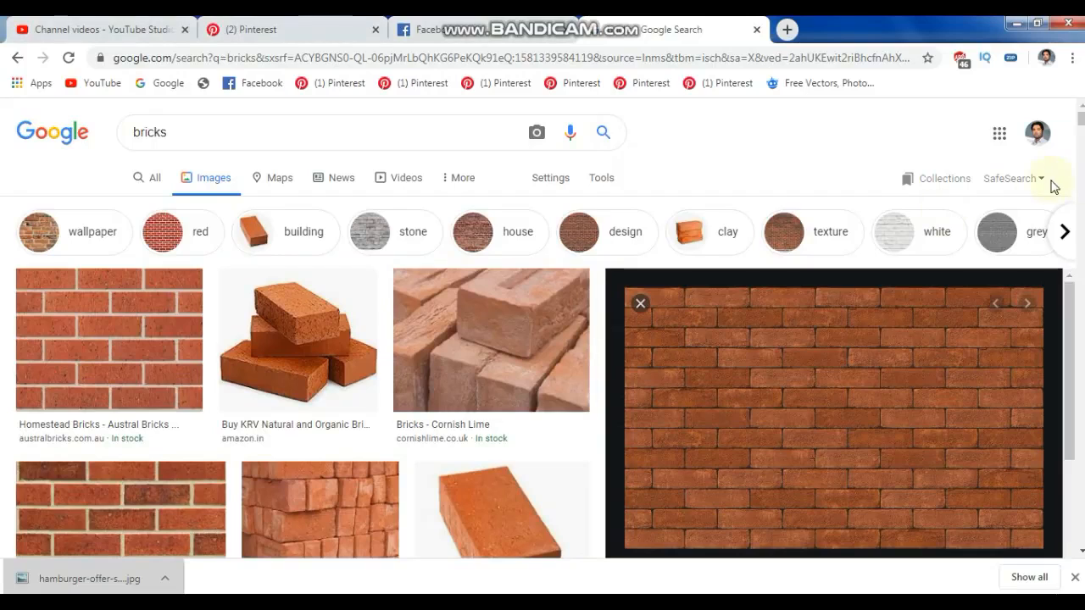
pyautogui.doubleClick(186, 143)
pyautogui.write('BRICKS')
pyautogui.press('Return')
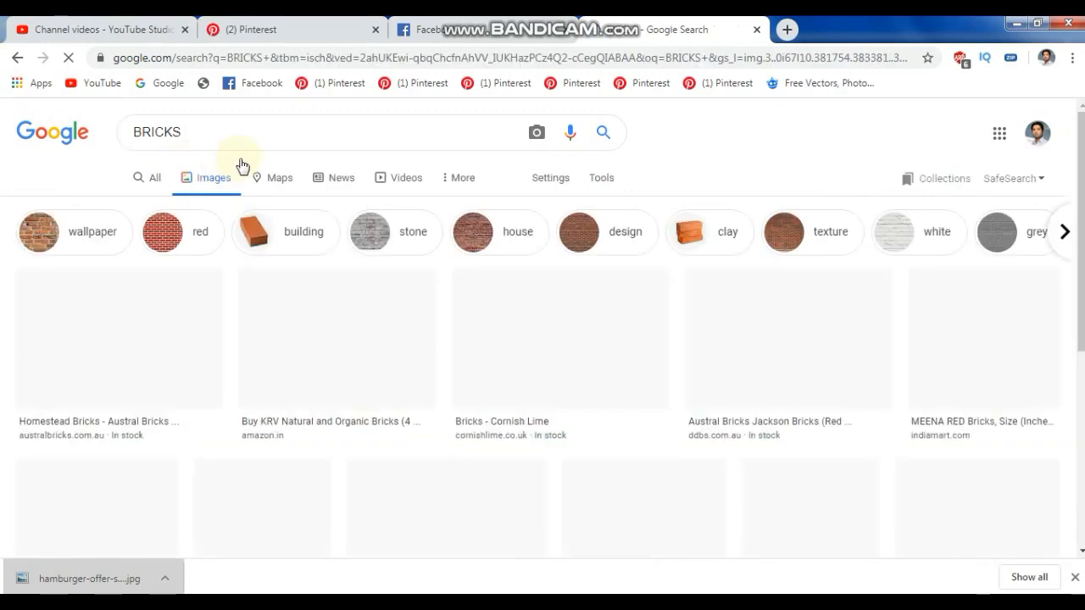
pyautogui.write('TEXTURE')
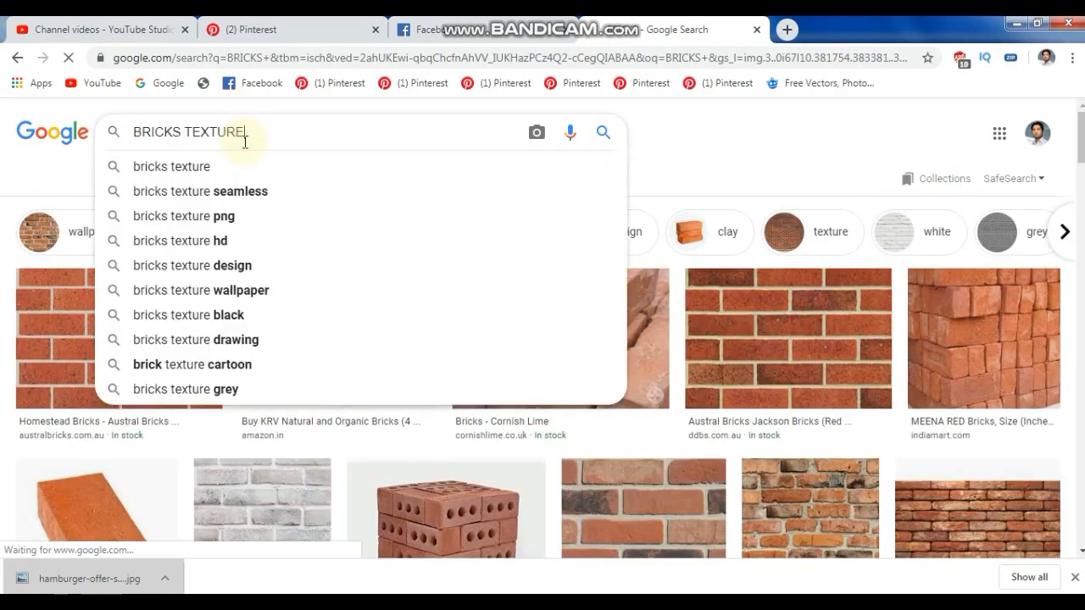
pyautogui.press('Return')
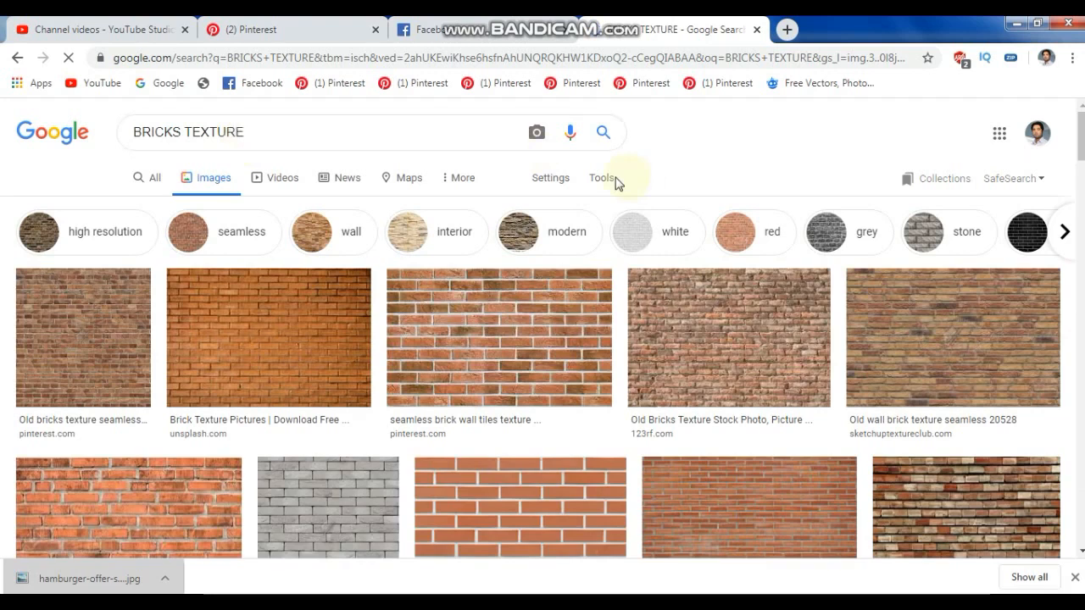
# - Filter the brick texture image results to the Large size
pyautogui.click(598, 184)
pyautogui.click(161, 212)
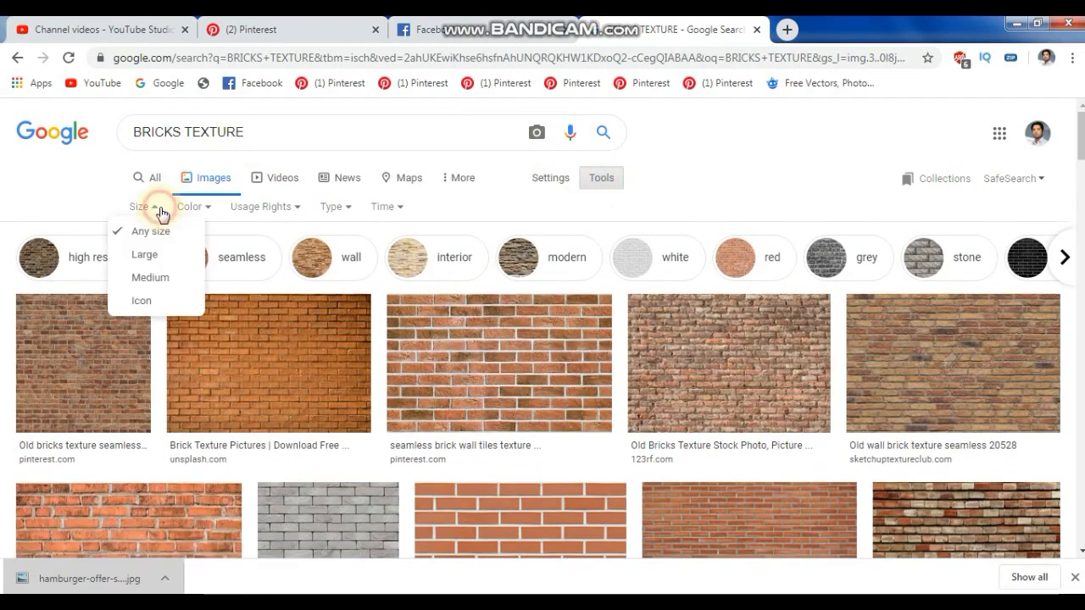
pyautogui.click(147, 260)
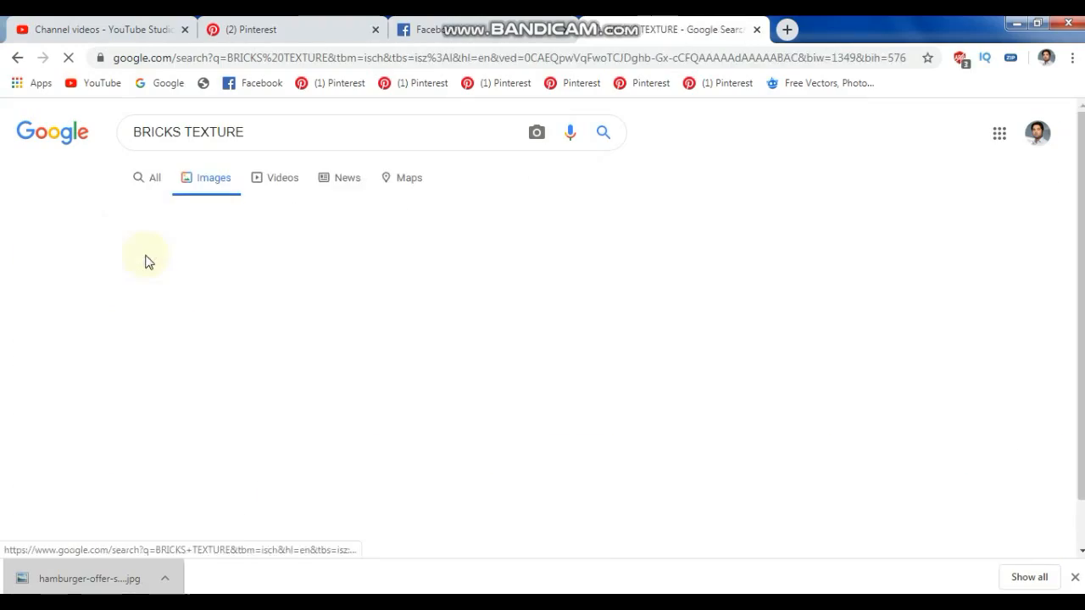
# - Look through the large brick texture results and preview the 2160 × 3840 wall bricks wallpaper from setaswall.com
pyautogui.scroll(-5, 729, 206)
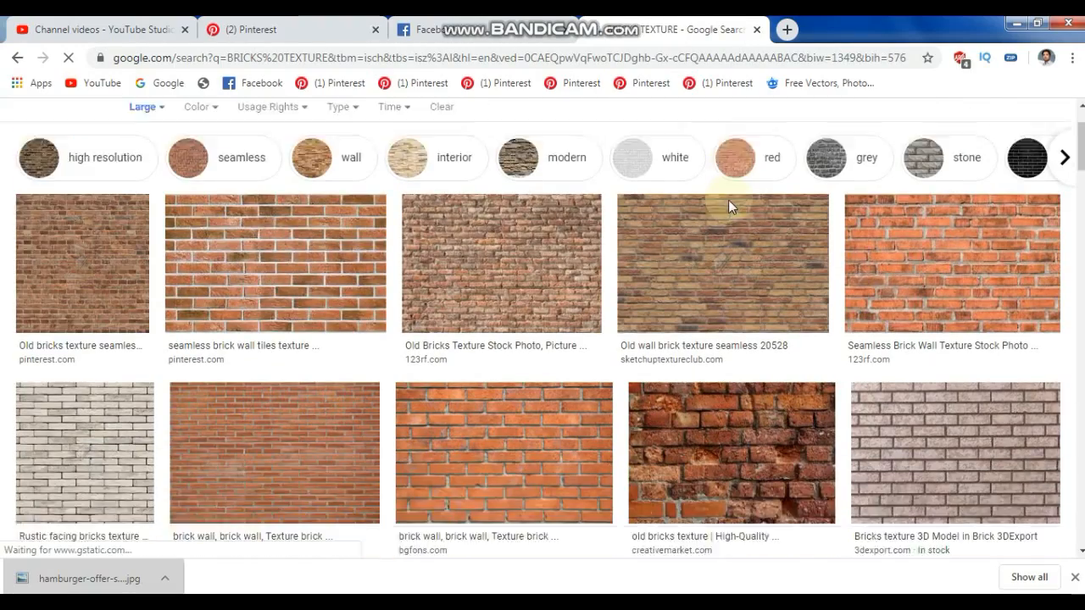
pyautogui.scroll(-7, 731, 208)
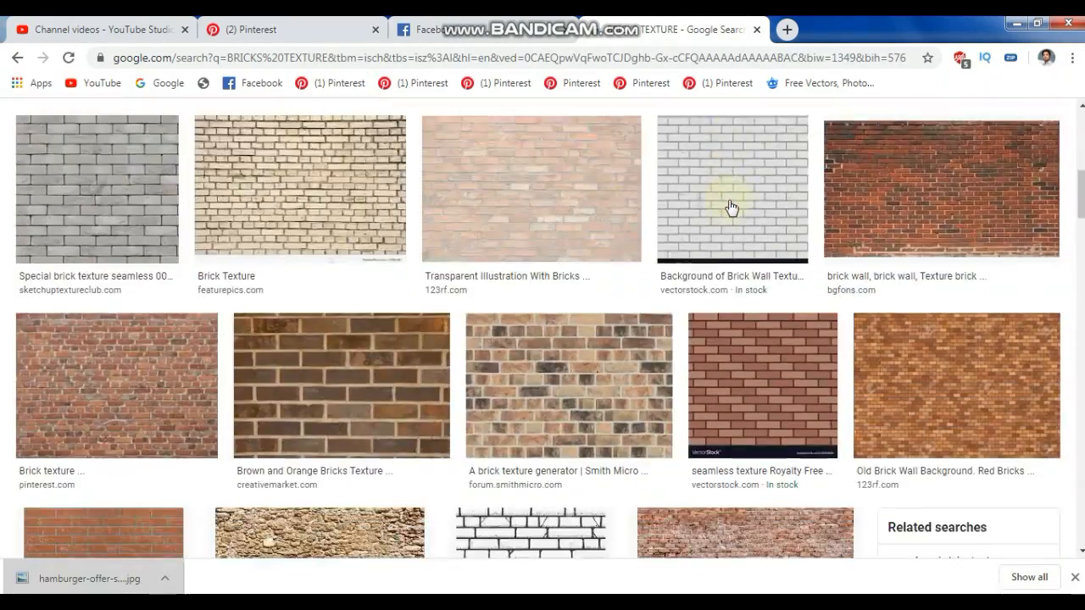
pyautogui.scroll(-6, 730, 207)
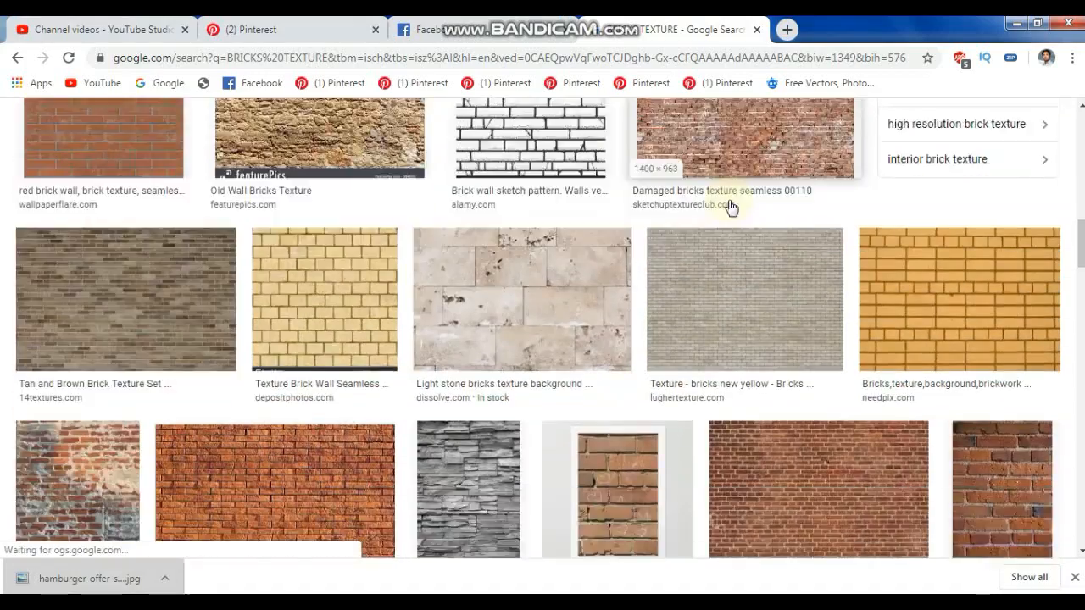
pyautogui.scroll(-4, 731, 207)
pyautogui.scroll(6, 731, 207)
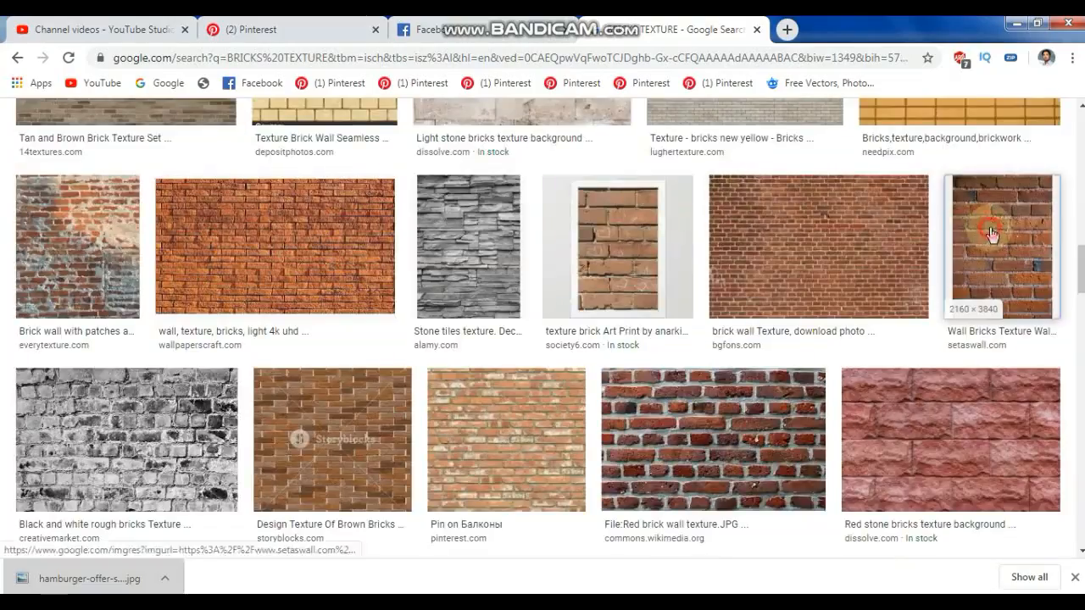
pyautogui.click(993, 235)
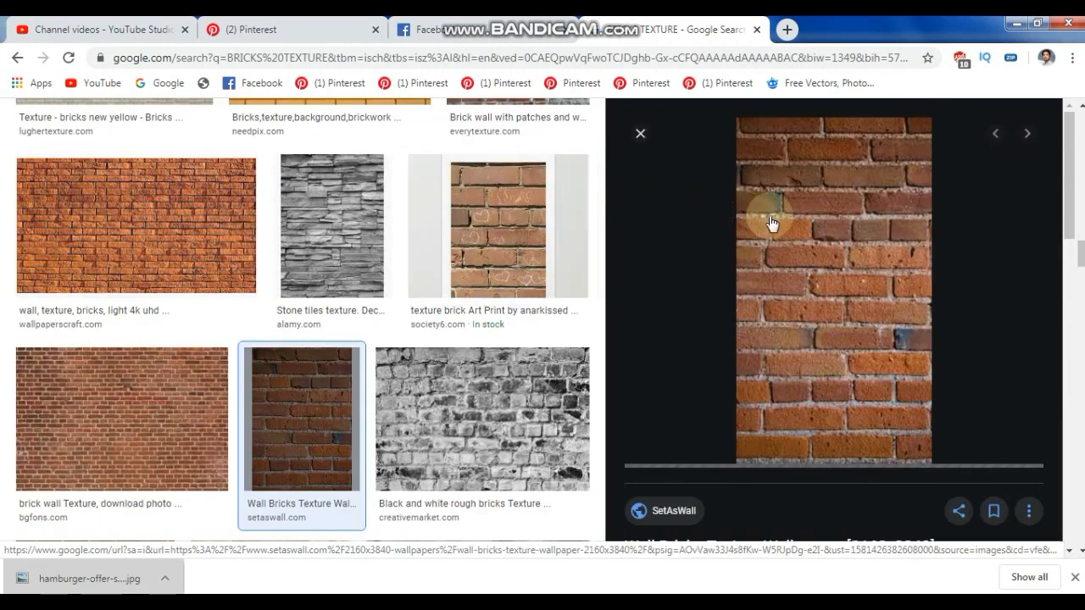
# - Open the related 1600 × 1600 Brick Pattern Contact Paper image from wallstickery.com and copy the picture
pyautogui.scroll(-3, 772, 223)
pyautogui.scroll(-5, 771, 223)
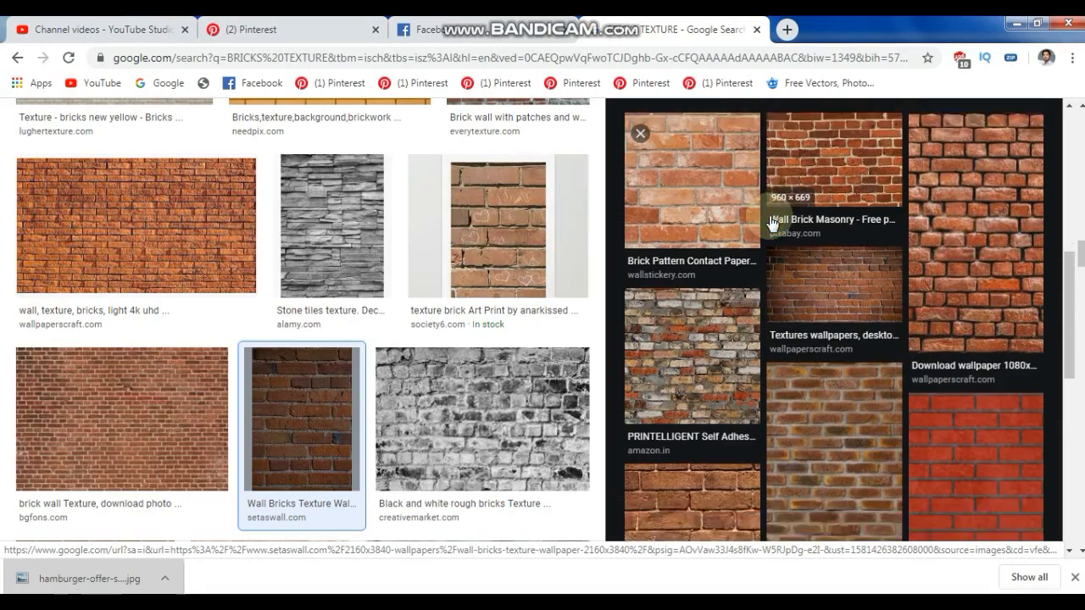
pyautogui.scroll(1, 771, 217)
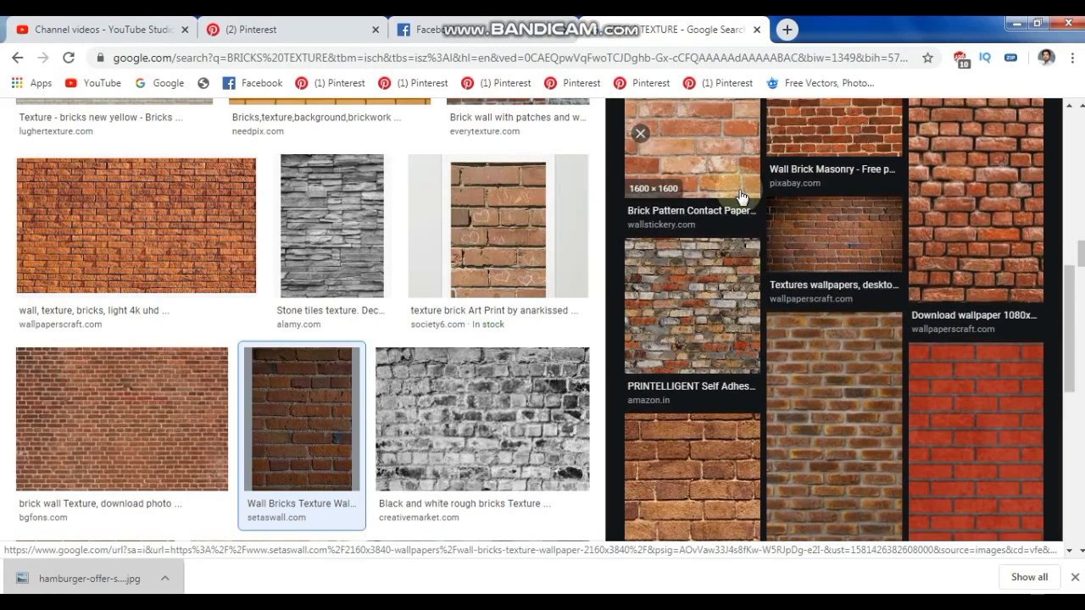
pyautogui.scroll(2, 736, 212)
pyautogui.click(657, 263)
pyautogui.scroll(-8, 335, 238)
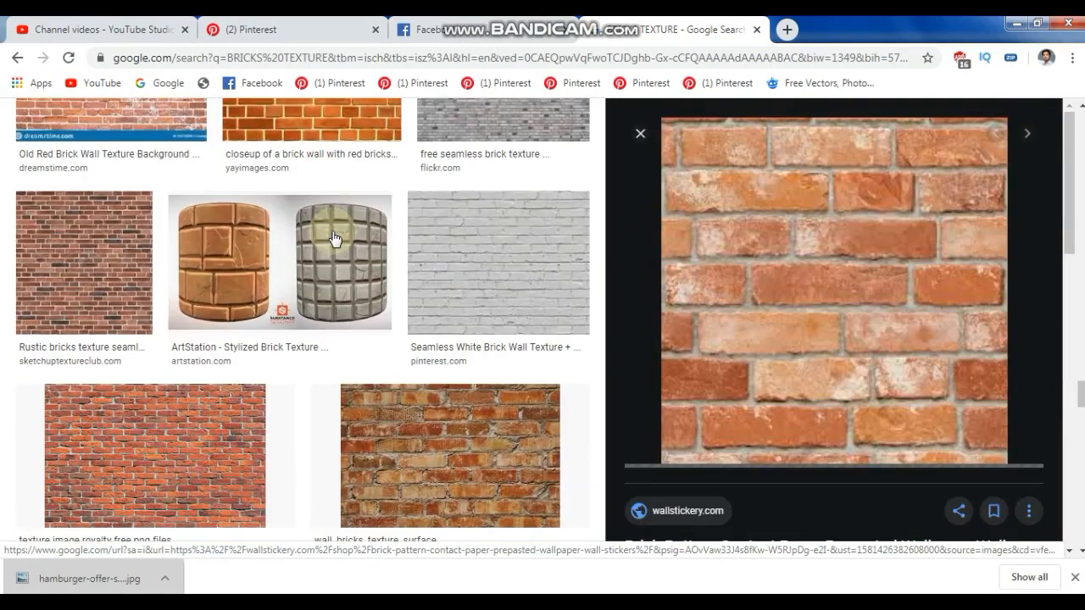
pyautogui.scroll(-6, 335, 239)
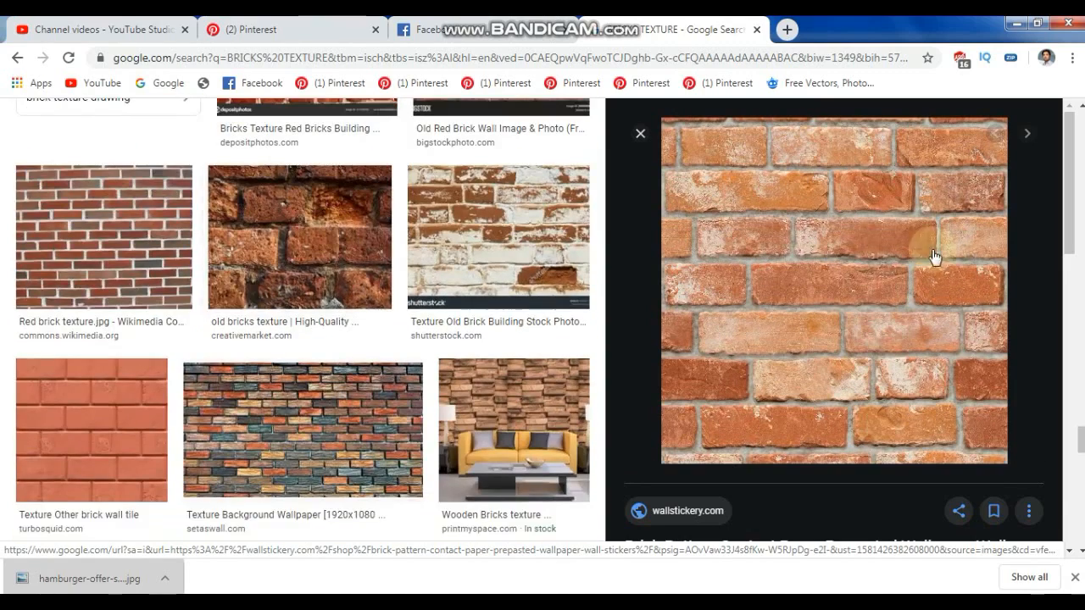
pyautogui.rightClick(847, 241)
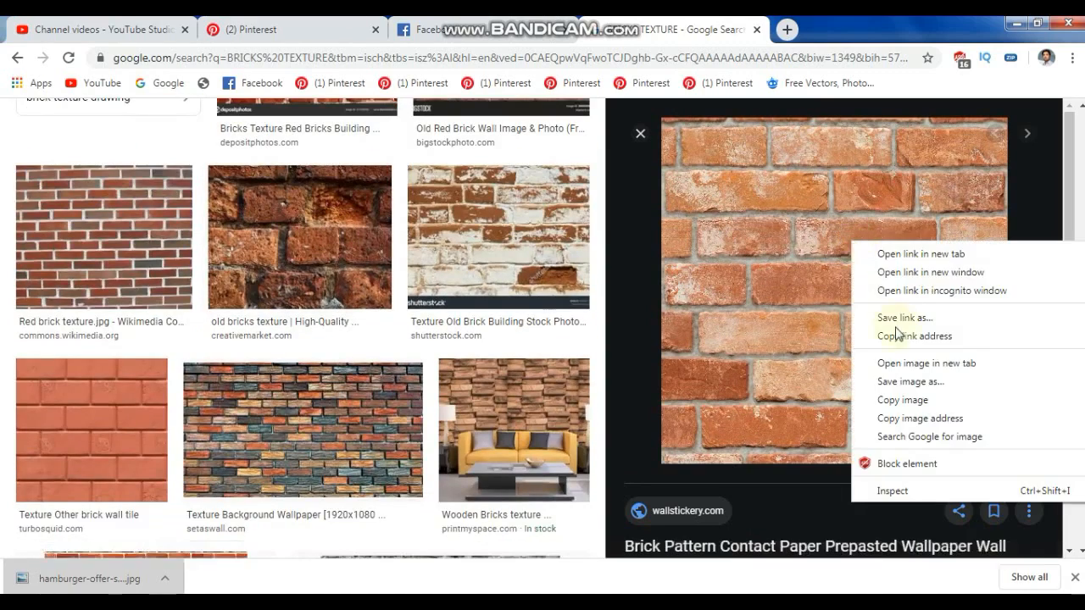
pyautogui.click(894, 397)
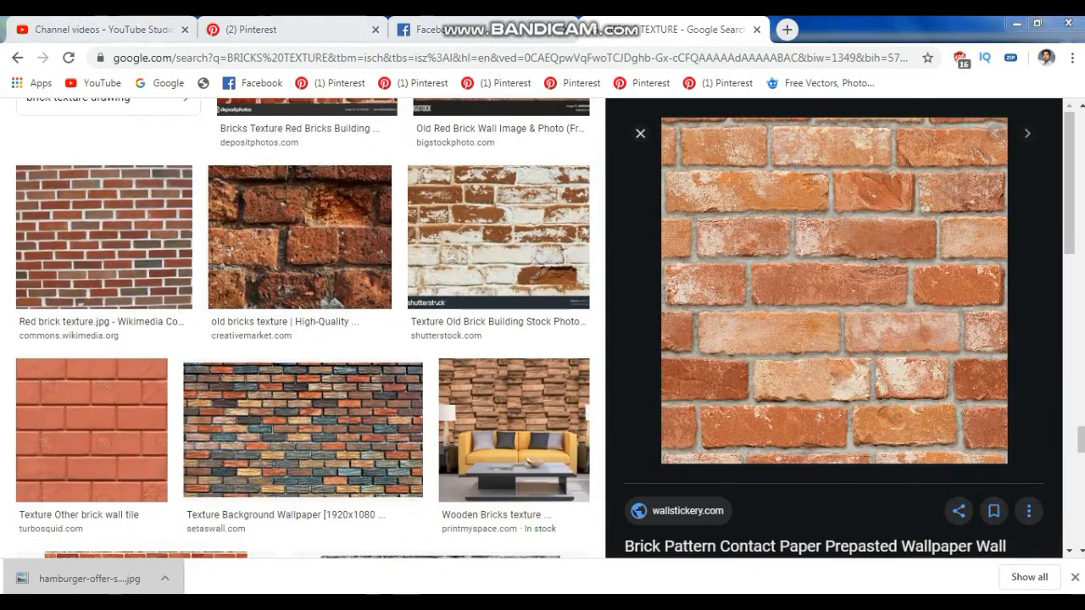
# - Switch to CorelDRAW, paste the brick image and move it to the empty area left of the black rectangle
pyautogui.click(405, 598)
pyautogui.rightClick(206, 298)
pyautogui.click(238, 402)
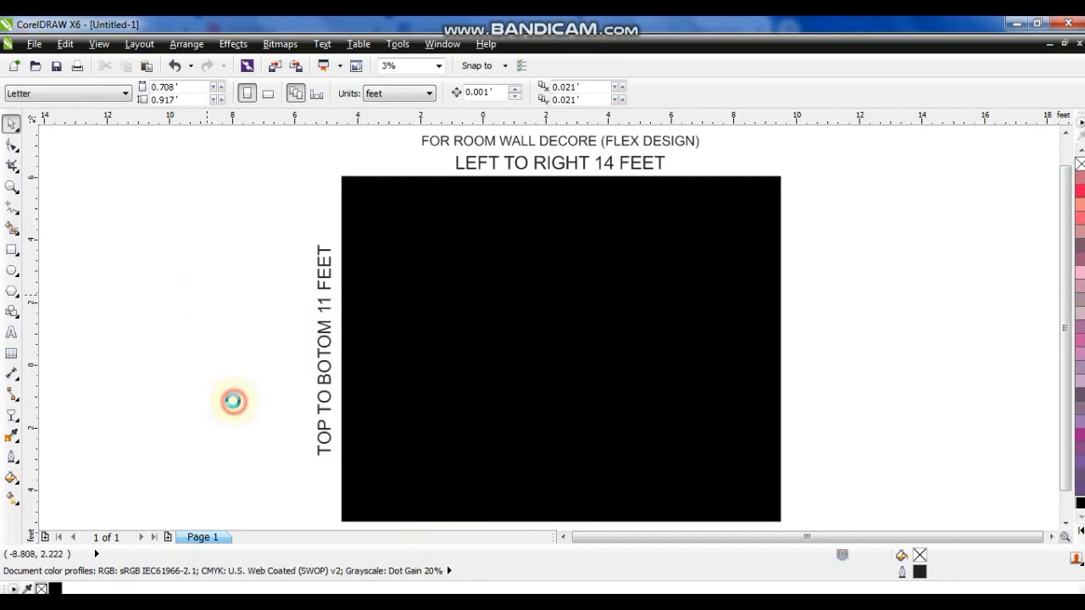
pyautogui.click(235, 408)
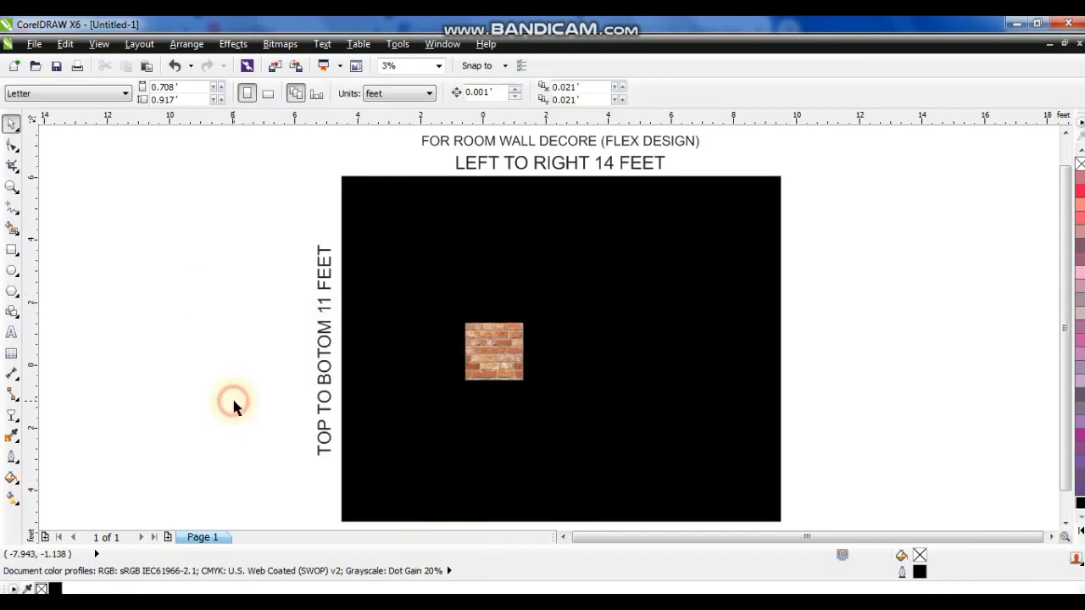
pyautogui.moveTo(467, 368); pyautogui.dragTo(167, 274)
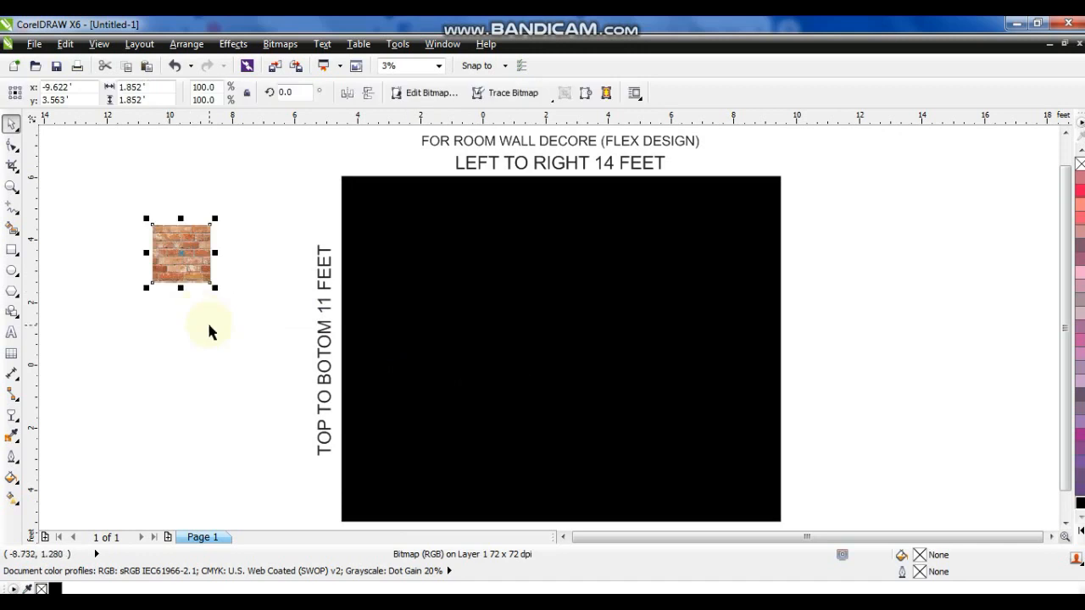
pyautogui.click(209, 330)
# - Add the text "BRICK SIZE 9 INCHES", enlarge it and place it centered above the brick image
pyautogui.click(12, 186)
pyautogui.moveTo(139, 209); pyautogui.dragTo(231, 291)
pyautogui.click(12, 123)
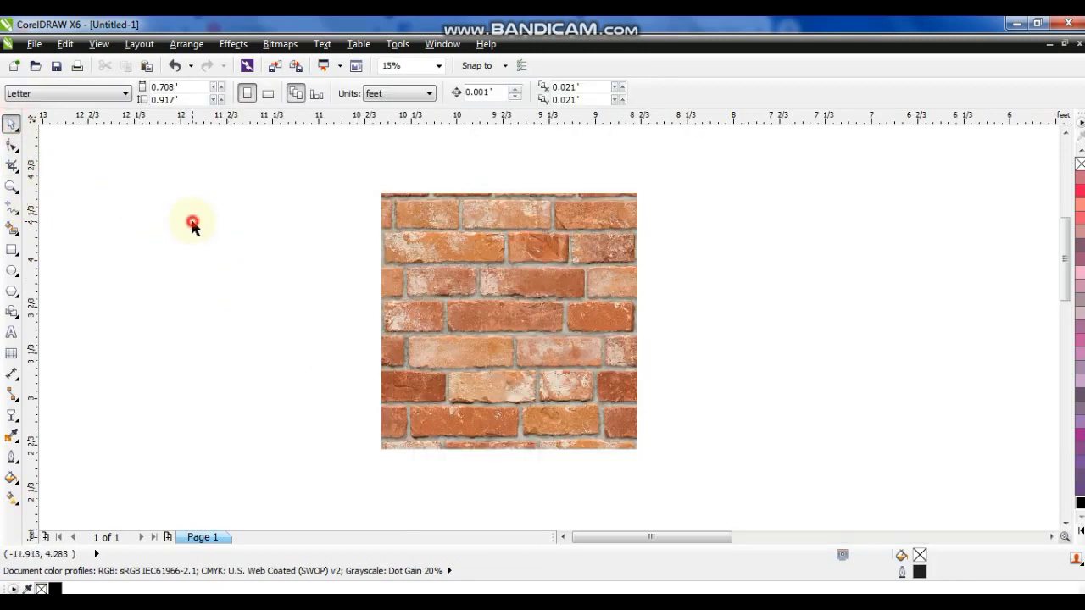
pyautogui.click(11, 332)
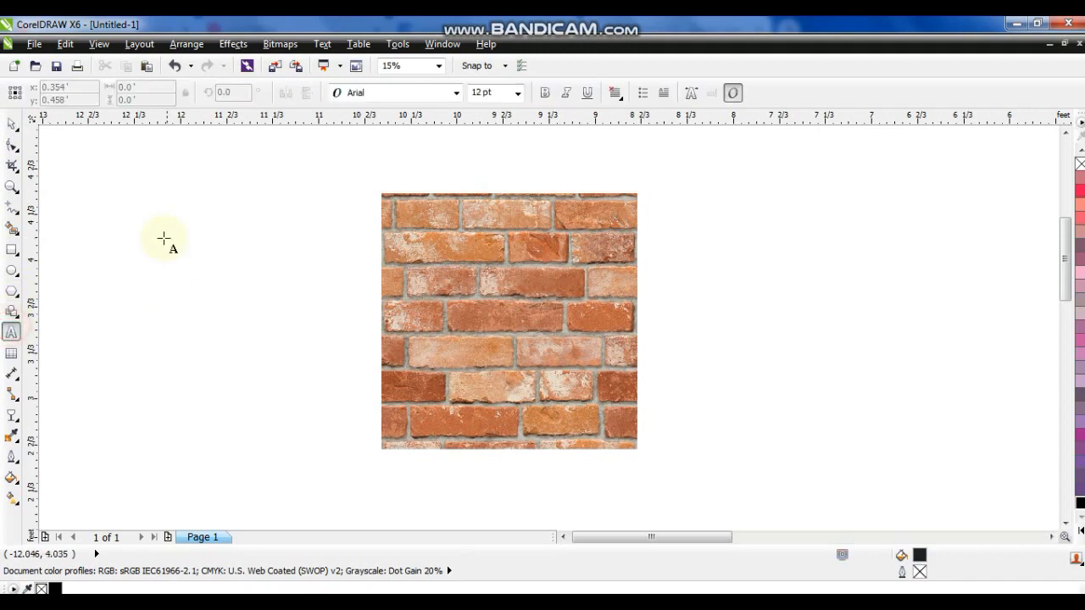
pyautogui.click(152, 183)
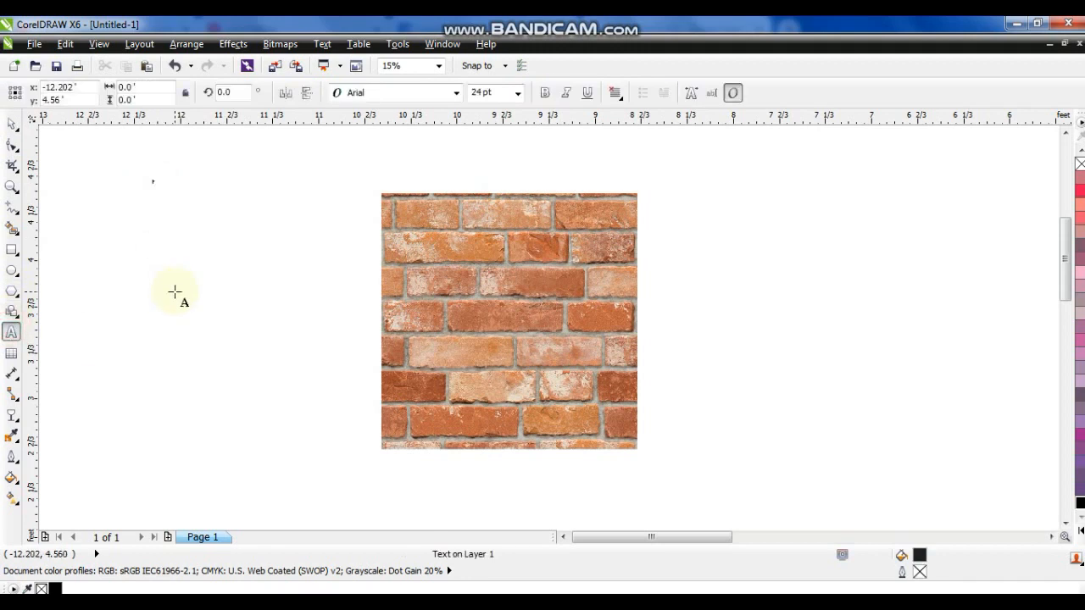
pyautogui.write('B')
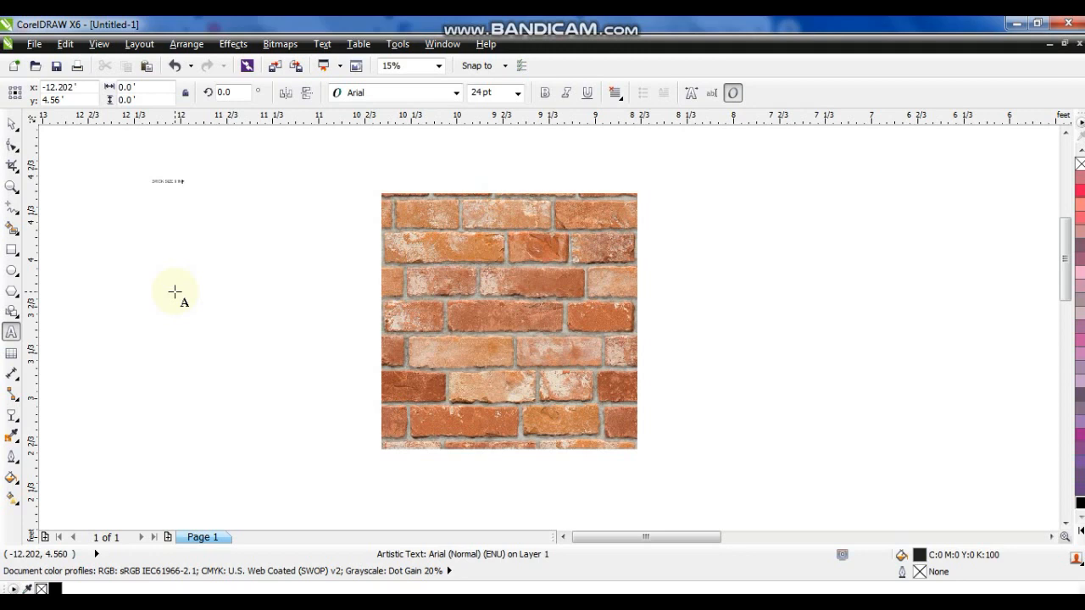
pyautogui.hotkey('ctrl', 'space')
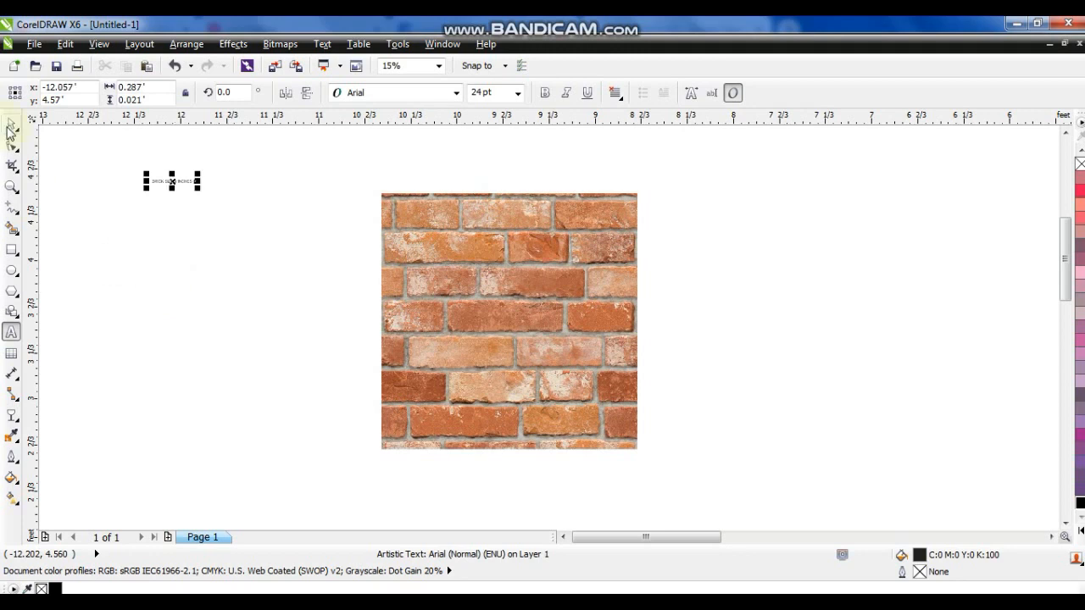
pyautogui.moveTo(195, 187); pyautogui.dragTo(526, 178)
pyautogui.click(285, 198)
# - Draw a rectangle about 7.7 by 2.6 inches around the light full brick in the image's top row
pyautogui.click(11, 186)
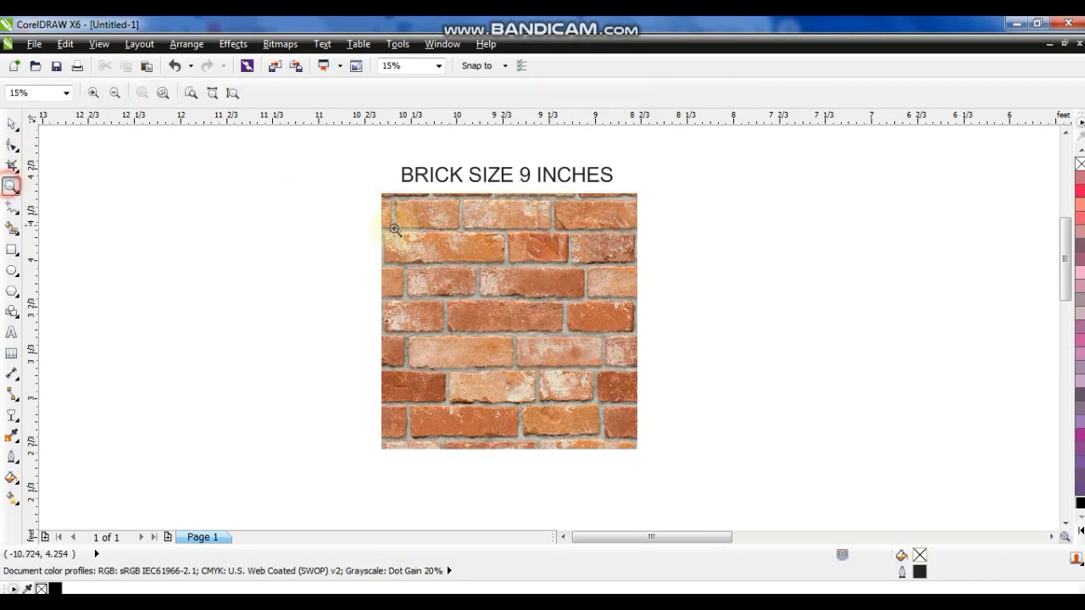
pyautogui.moveTo(348, 150); pyautogui.dragTo(732, 449)
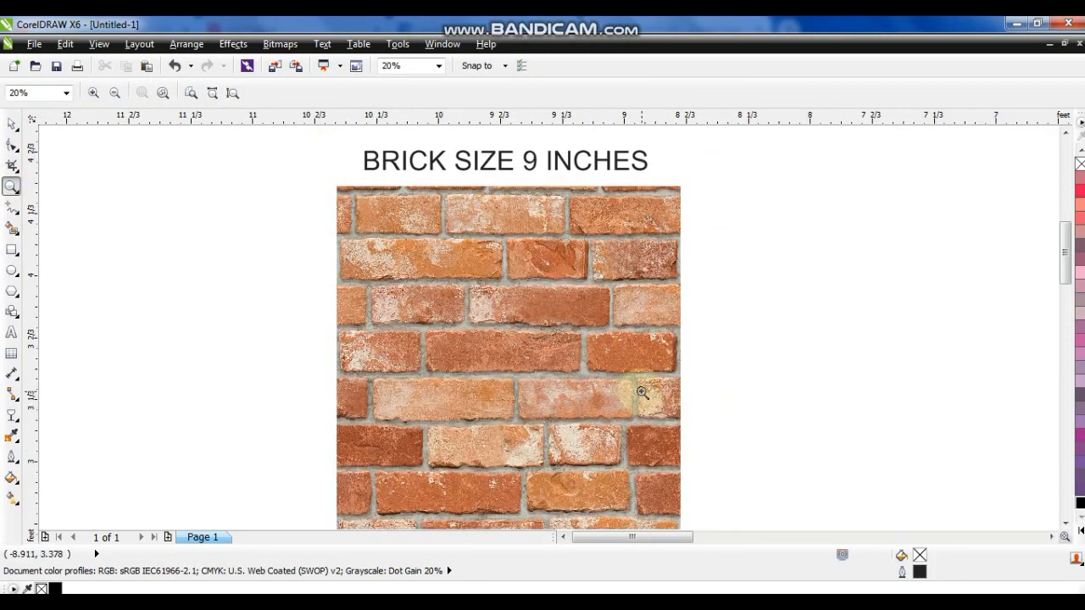
pyautogui.click(11, 250)
pyautogui.moveTo(445, 196)
pyautogui.mouseDown()
pyautogui.moveTo(557, 218)
pyautogui.moveTo(567, 238)
pyautogui.mouseUp()
pyautogui.click(11, 125)
pyautogui.click(189, 218)
# - Change the drawing units to inches and set the width of the rectangle around the brick to 9 inches
pyautogui.click(395, 94)
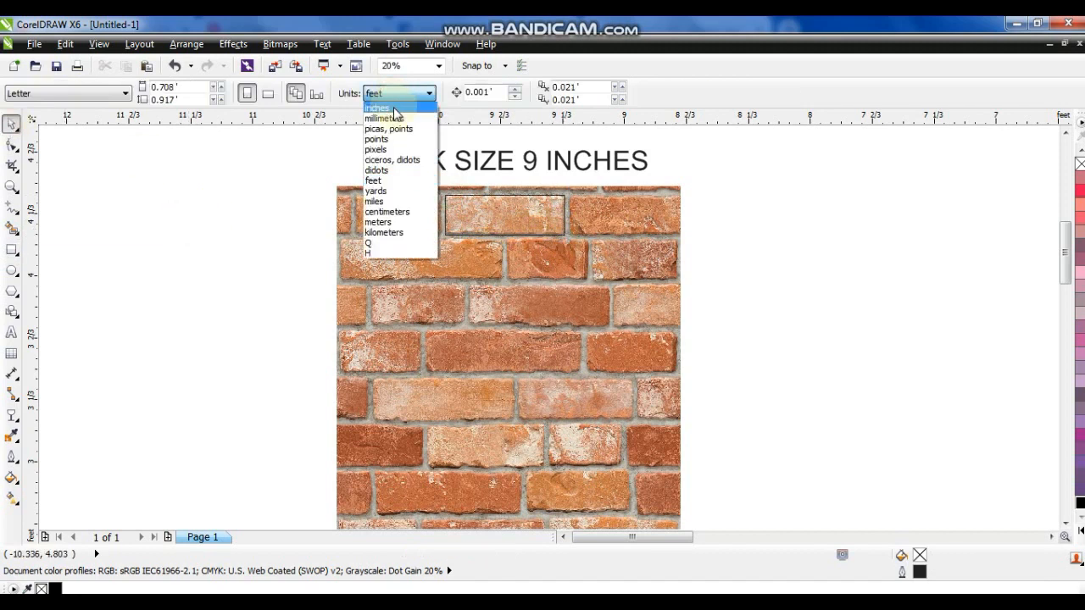
pyautogui.click(394, 109)
pyautogui.click(412, 93)
pyautogui.click(394, 108)
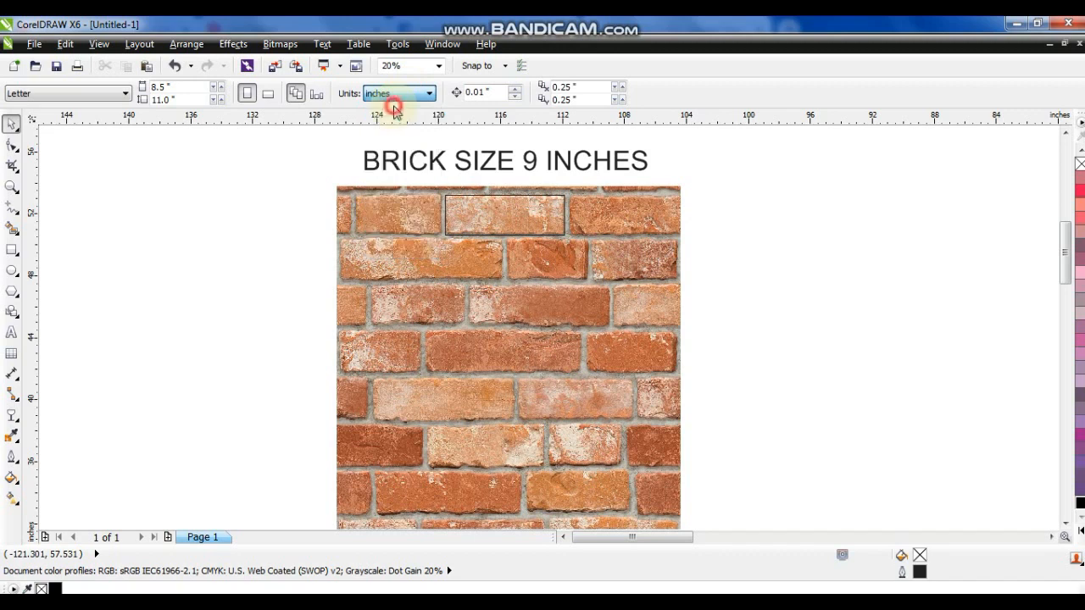
pyautogui.click(477, 192)
pyautogui.click(480, 196)
pyautogui.click(134, 86)
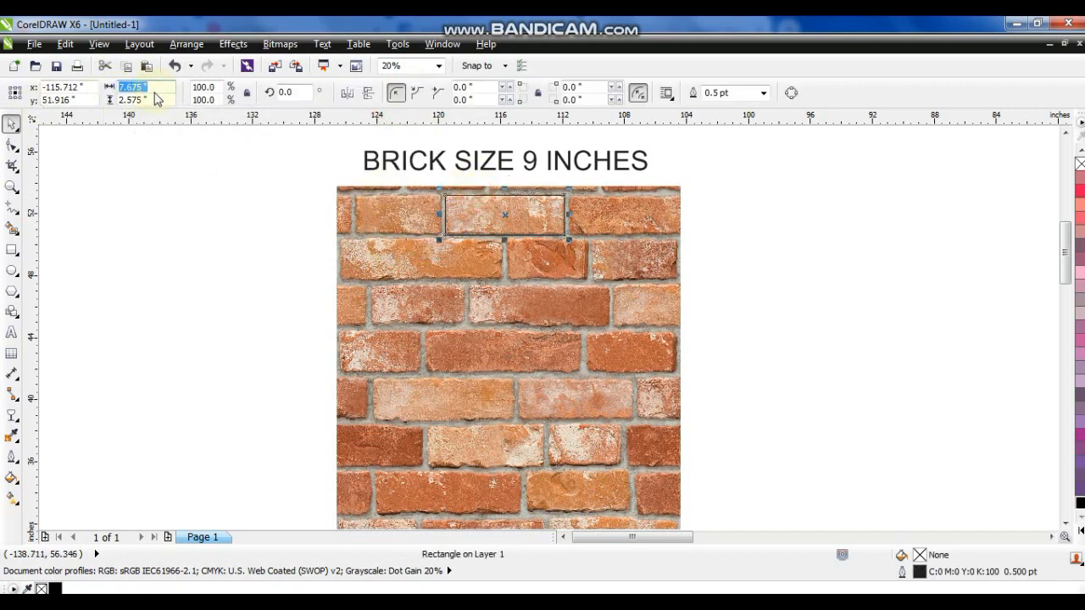
pyautogui.write('9')
pyautogui.press('Return')
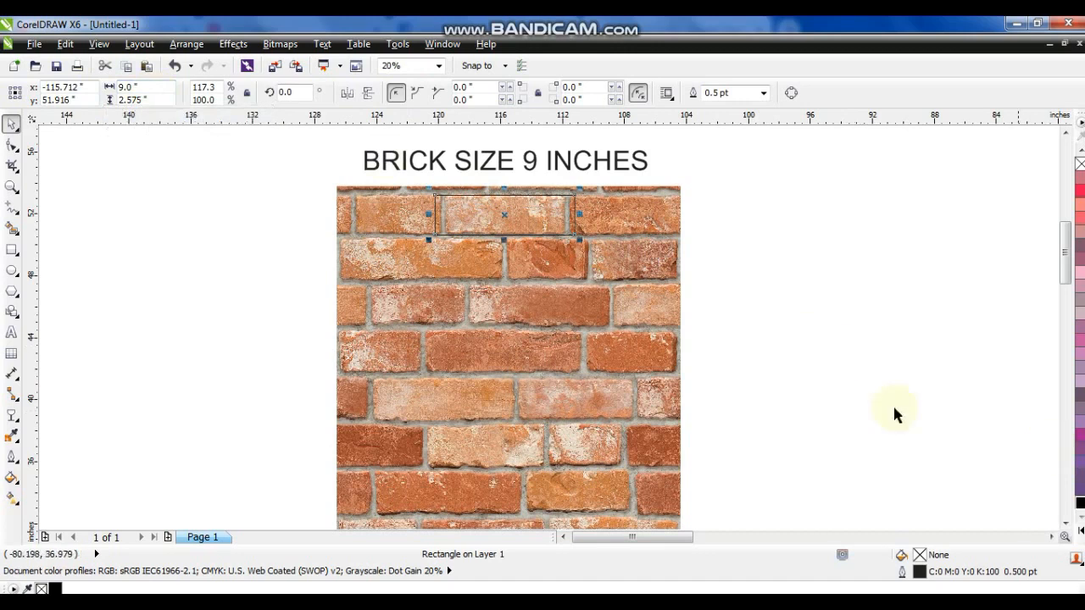
# - Move and proportionally enlarge the brick image to about 24.9 inches square, fitting the outlined brick to the 9-inch rectangle
pyautogui.click(596, 340)
pyautogui.moveTo(598, 340); pyautogui.dragTo(588, 340)
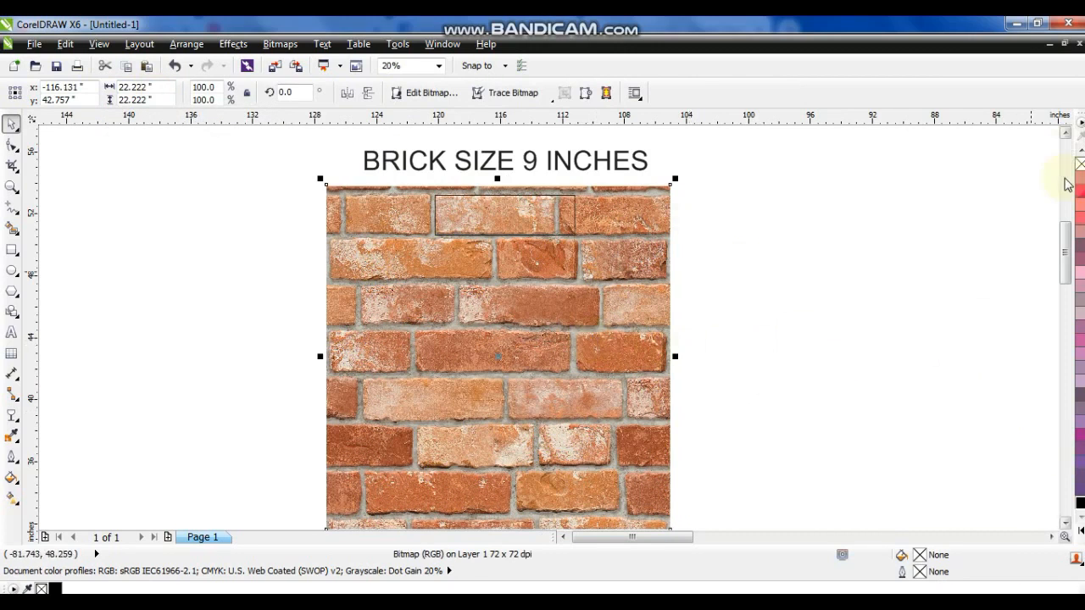
pyautogui.moveTo(675, 179); pyautogui.dragTo(737, 152)
pyautogui.moveTo(658, 241); pyautogui.dragTo(638, 271)
pyautogui.moveTo(683, 181); pyautogui.dragTo(691, 173)
pyautogui.moveTo(624, 257); pyautogui.dragTo(622, 262)
pyautogui.moveTo(704, 173); pyautogui.dragTo(714, 170)
pyautogui.moveTo(672, 224); pyautogui.dragTo(667, 232)
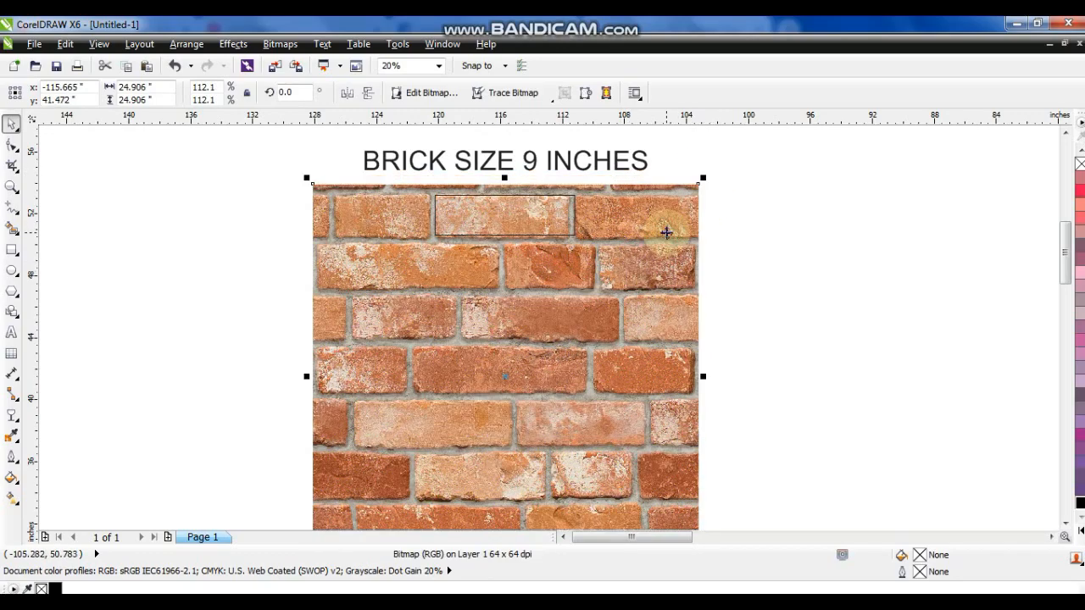
# - Move the brick image off the 9-inch rectangle and onto the upper-left corner of the black rectangle
pyautogui.moveTo(594, 305); pyautogui.dragTo(557, 351)
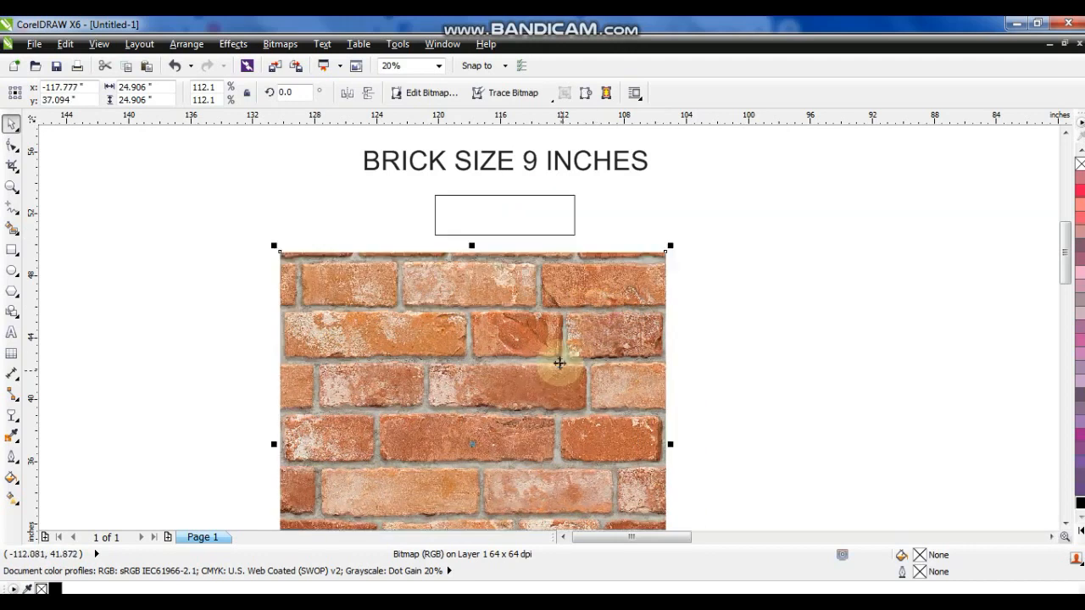
pyautogui.press('F4')
pyautogui.moveTo(280, 268); pyautogui.dragTo(477, 221)
pyautogui.moveTo(475, 206); pyautogui.dragTo(473, 207)
# - Crop the partial brick row off the bitmap's lower edge by raising its bottom nodes, to about 24.1 inches high
pyautogui.click(11, 186)
pyautogui.moveTo(398, 177); pyautogui.dragTo(562, 279)
pyautogui.click(12, 146)
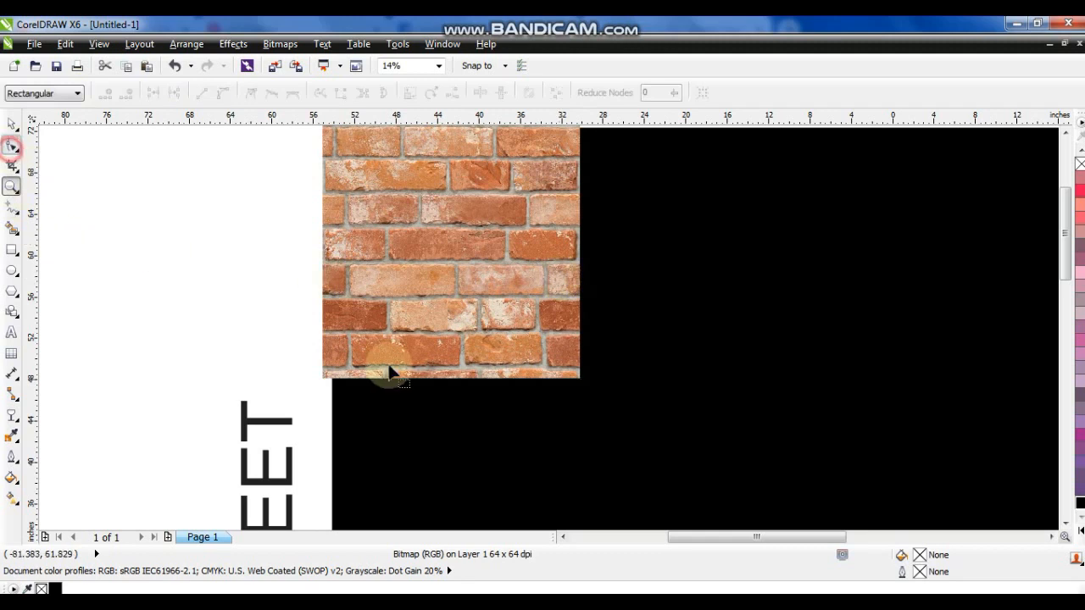
pyautogui.moveTo(304, 373); pyautogui.dragTo(576, 369)
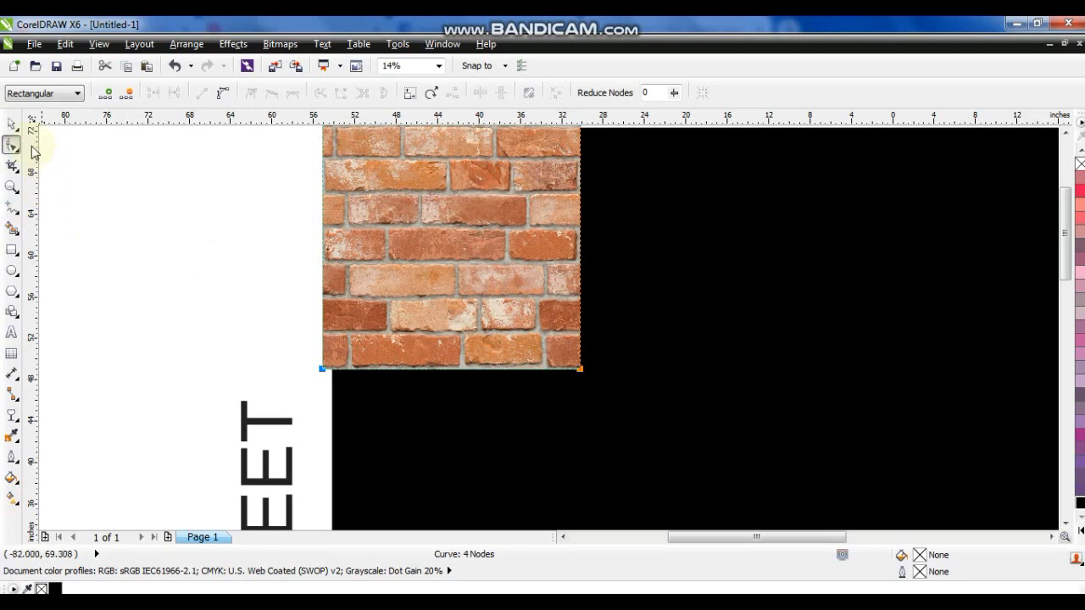
pyautogui.click(12, 124)
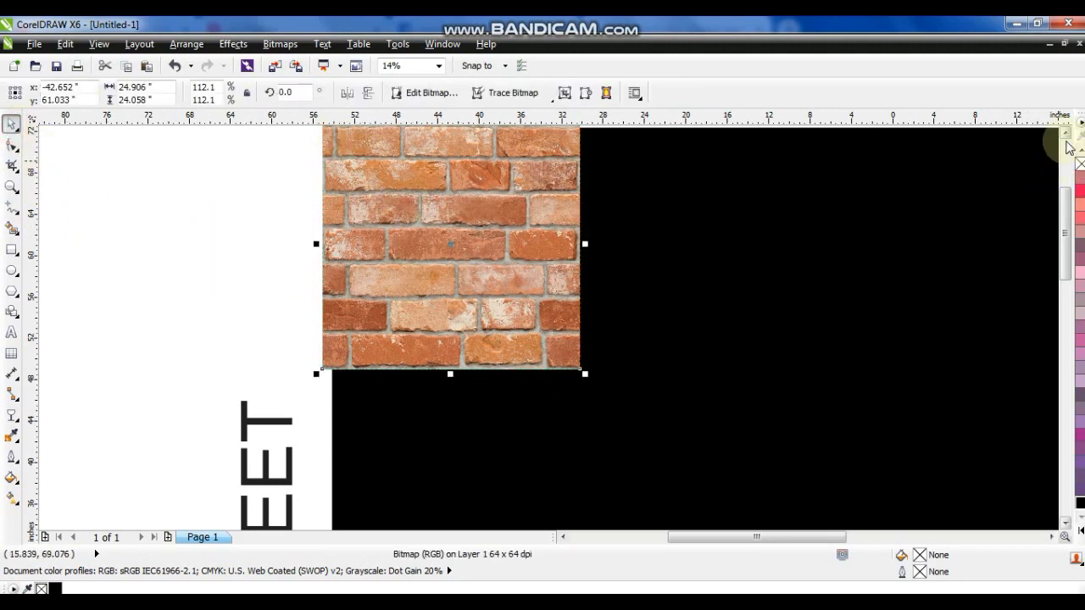
# - Adjust the brick bitmap's brightness to -23, contrast to 29 and intensity to 10
pyautogui.scroll(2, 1071, 162)
pyautogui.click(224, 48)
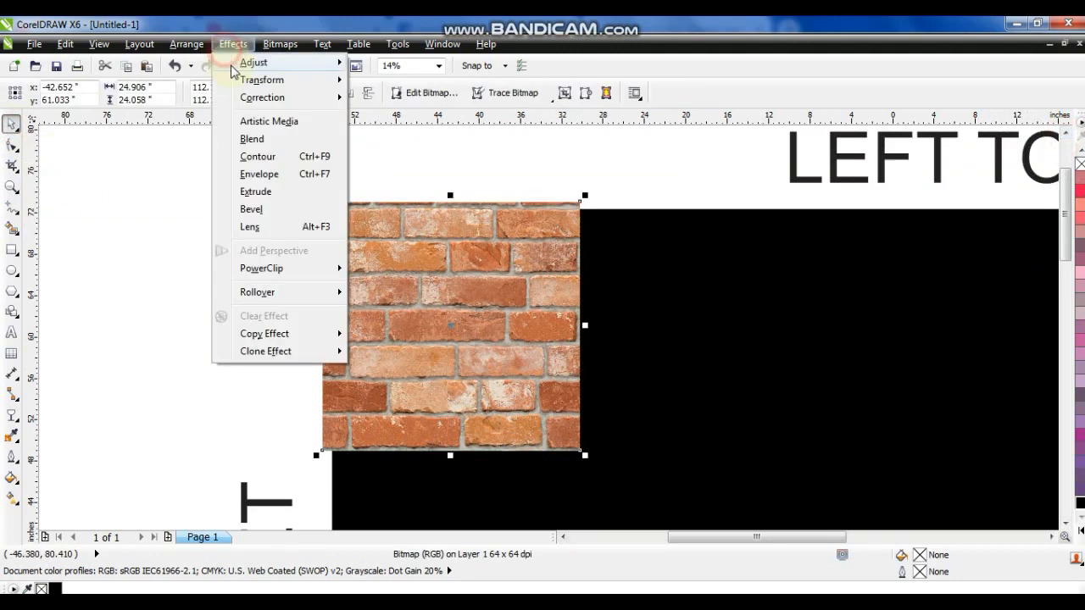
pyautogui.moveTo(256, 60)
pyautogui.click(397, 134)
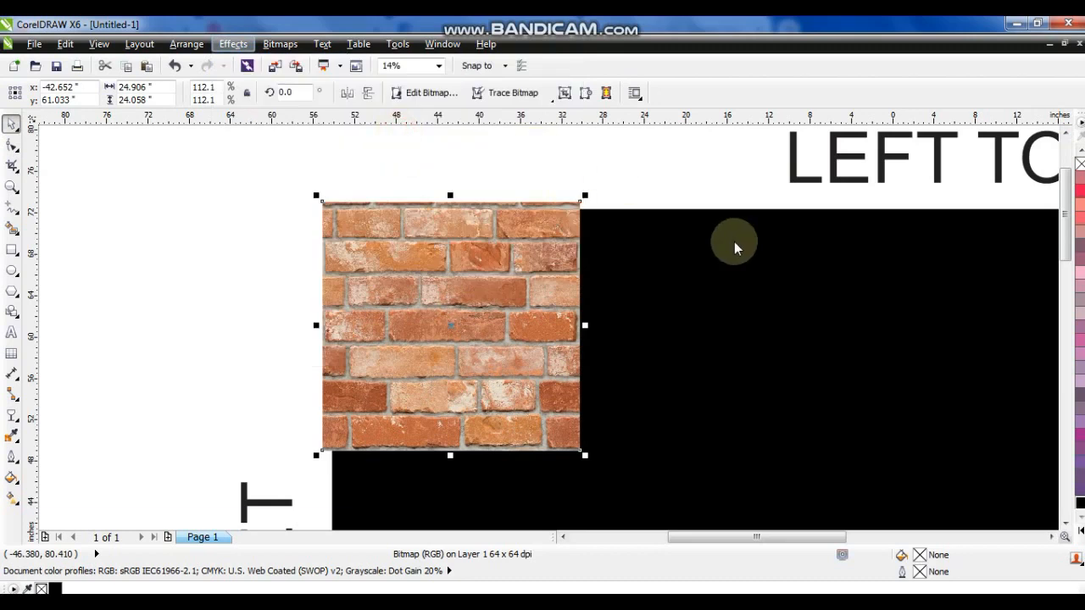
pyautogui.moveTo(635, 241); pyautogui.dragTo(931, 223)
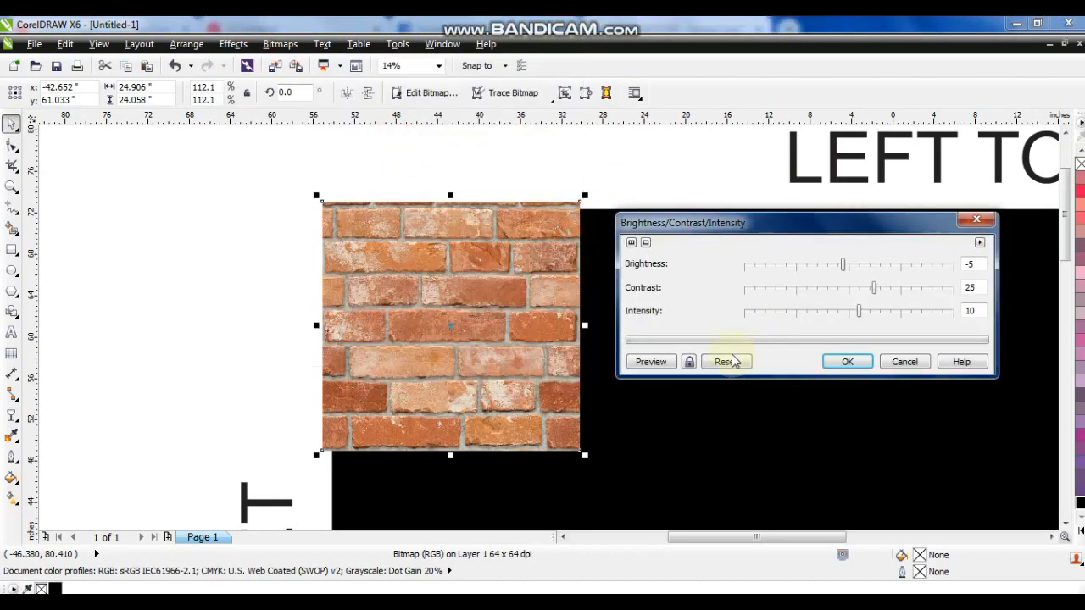
pyautogui.click(689, 361)
pyautogui.moveTo(843, 265); pyautogui.dragTo(821, 265)
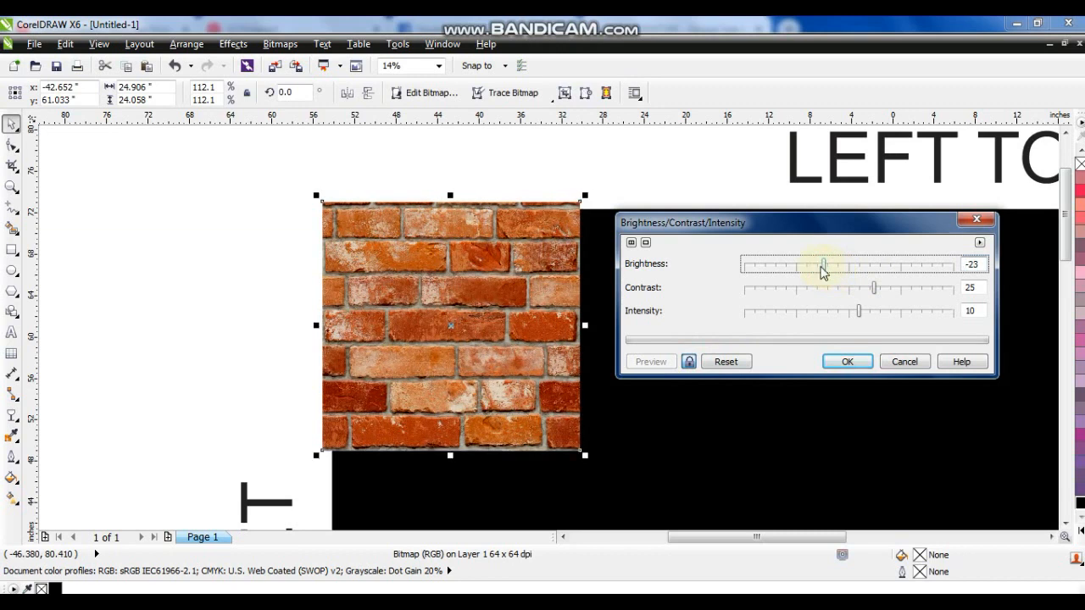
pyautogui.moveTo(877, 291); pyautogui.dragTo(879, 291)
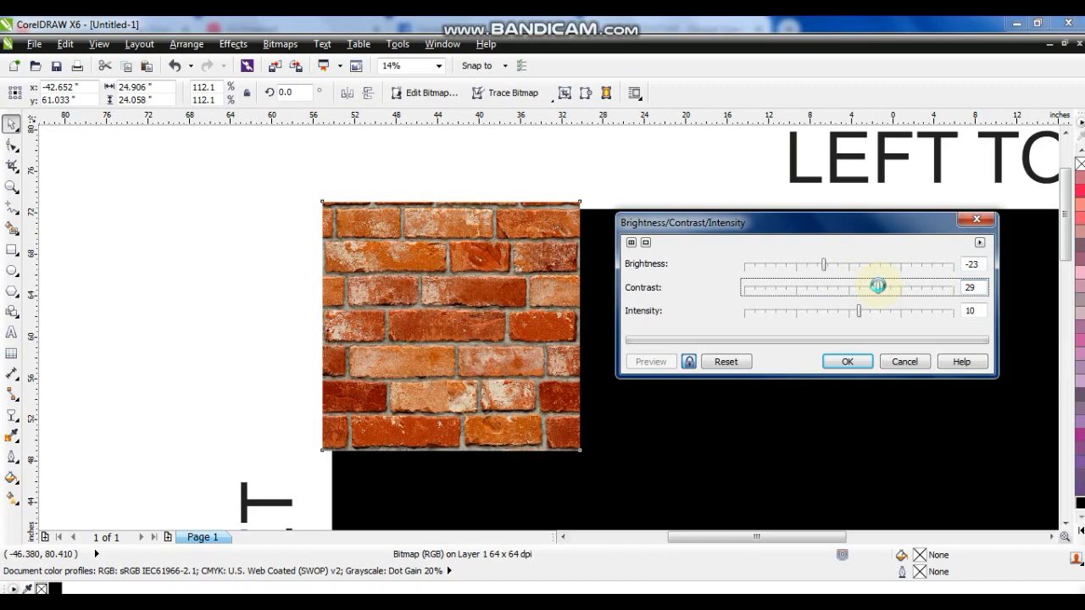
pyautogui.click(844, 361)
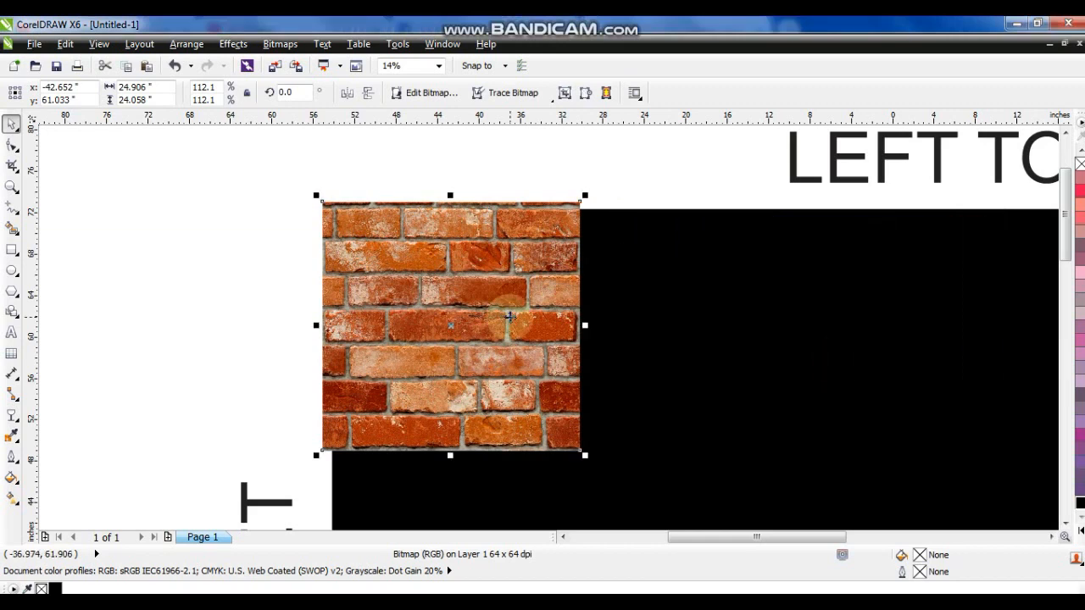
# - Align the brick bitmap with the top and left edges of the black rectangle, leaving only the bitmap selected
pyautogui.keyDown('shift'); pyautogui.click(625, 258); pyautogui.keyUp('shift')
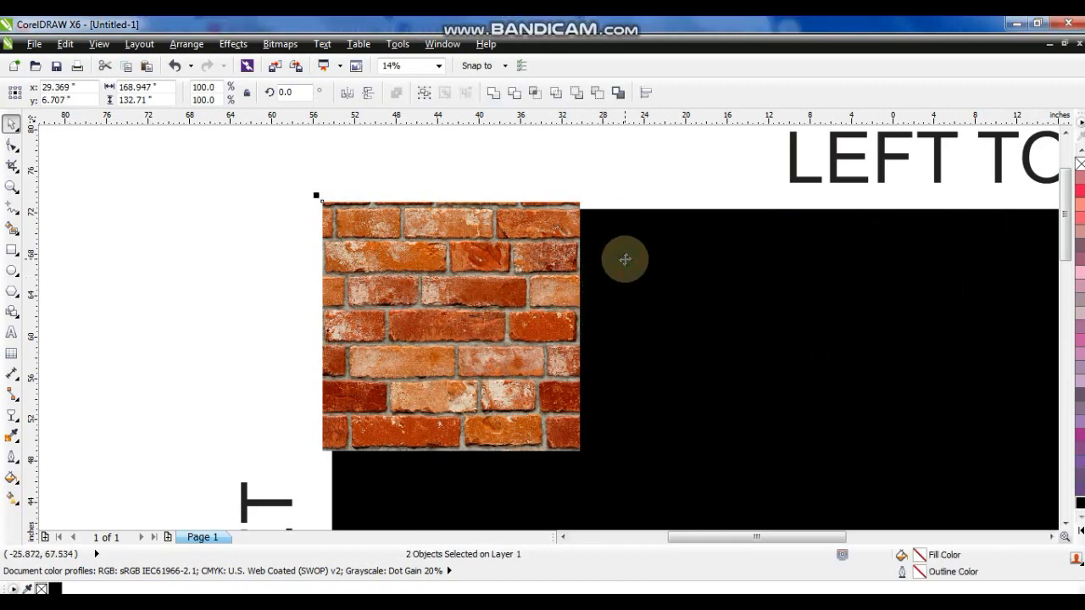
pyautogui.press('t')
pyautogui.press('l')
pyautogui.click(509, 305)
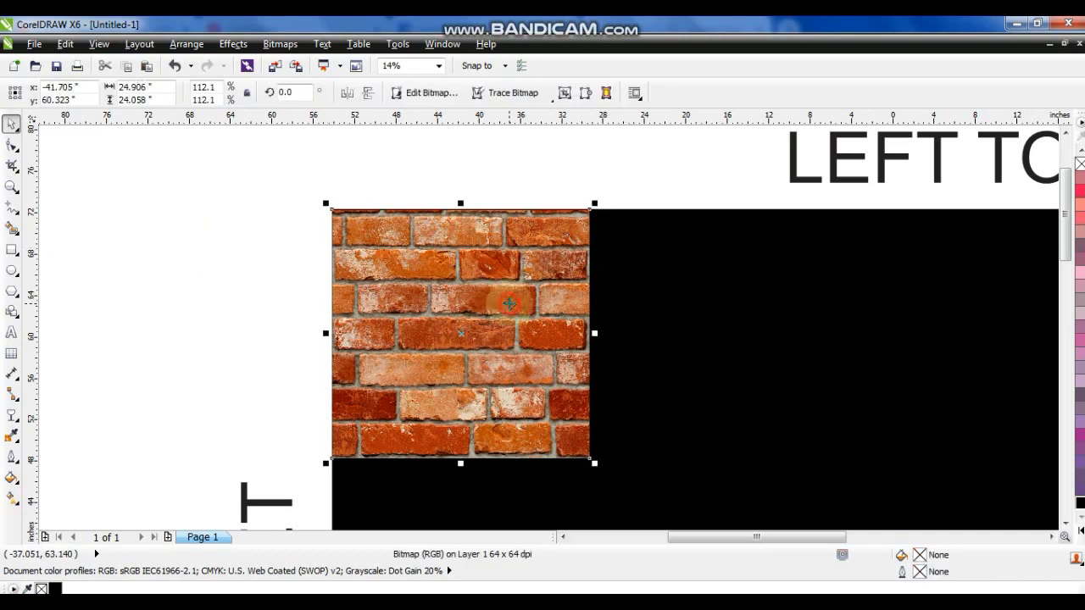
# - Try to place a horizontally mirrored copy of the brick bitmap directly to its right
pyautogui.scroll(-2, 515, 303)
pyautogui.click(11, 186)
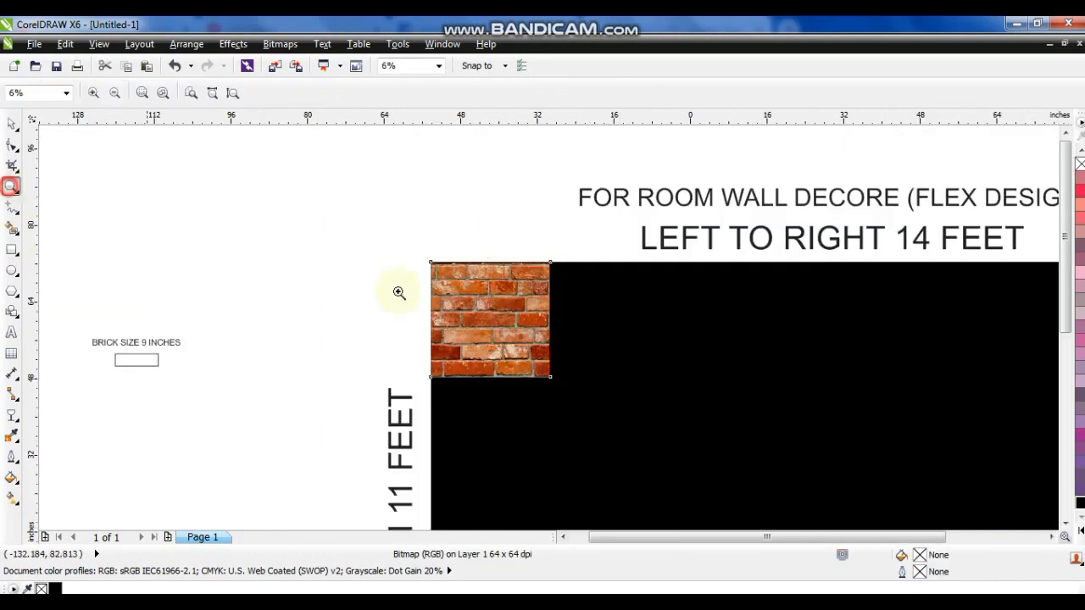
pyautogui.rightClick(667, 308)
pyautogui.moveTo(465, 277); pyautogui.dragTo(915, 388)
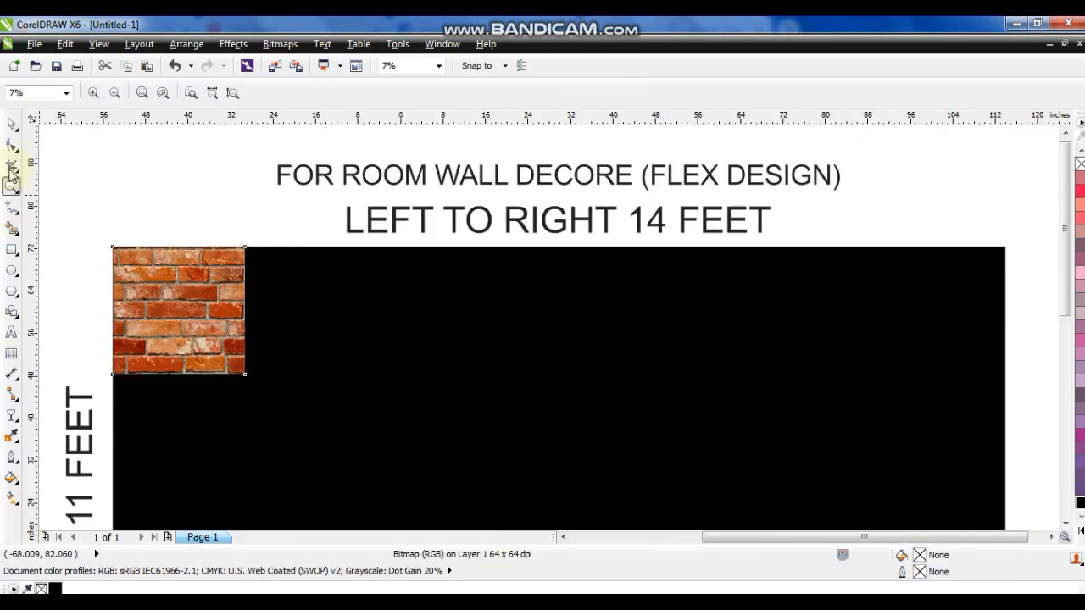
pyautogui.click(11, 128)
pyautogui.moveTo(106, 309); pyautogui.dragTo(262, 314)
pyautogui.rightClick(262, 314)
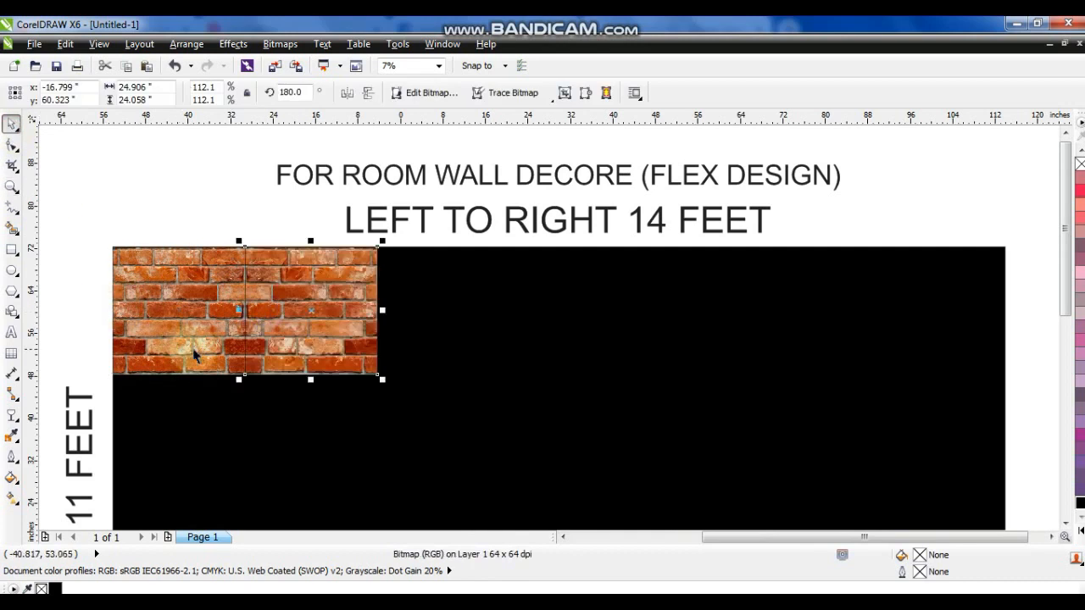
pyautogui.hotkey('ctrl', 'z')
# - Copy the brick bitmap about 24.5 inches to the right and repeat the copy until seven overlapping tiles span the black rectangle's width
pyautogui.moveTo(106, 310); pyautogui.dragTo(268, 311)
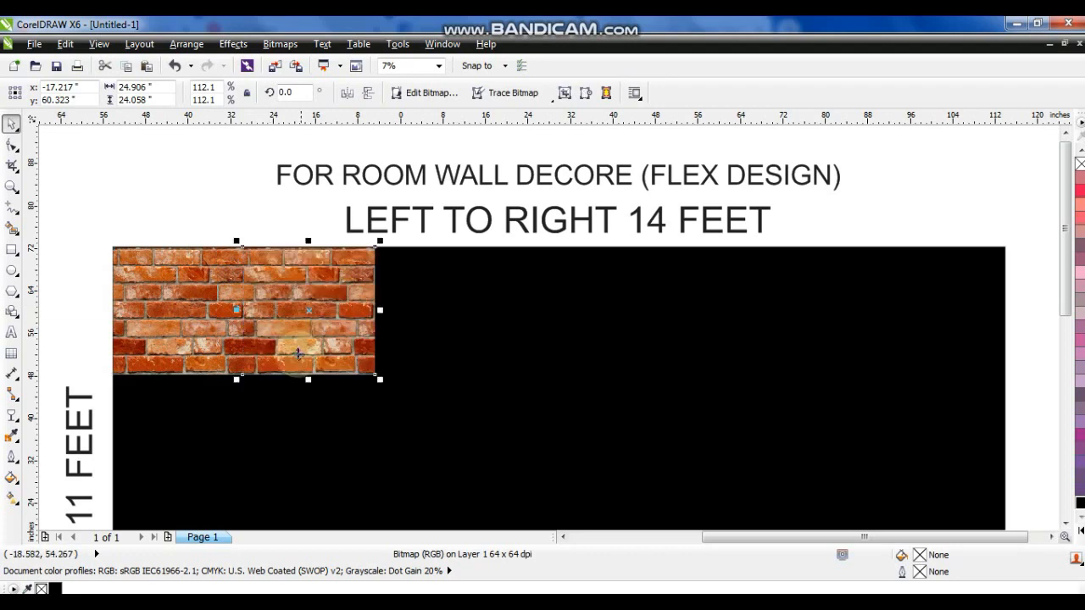
pyautogui.click(203, 373)
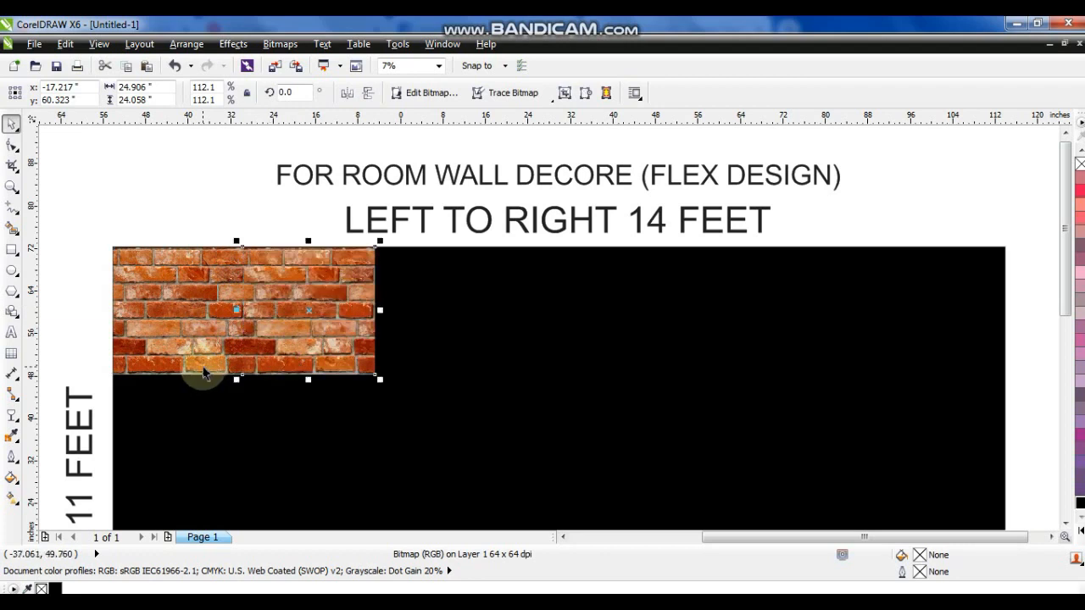
pyautogui.hotkey('ctrl', 'r')
pyautogui.hotkey('ctrl', 'r')
pyautogui.hotkey('ctrl', 'r')
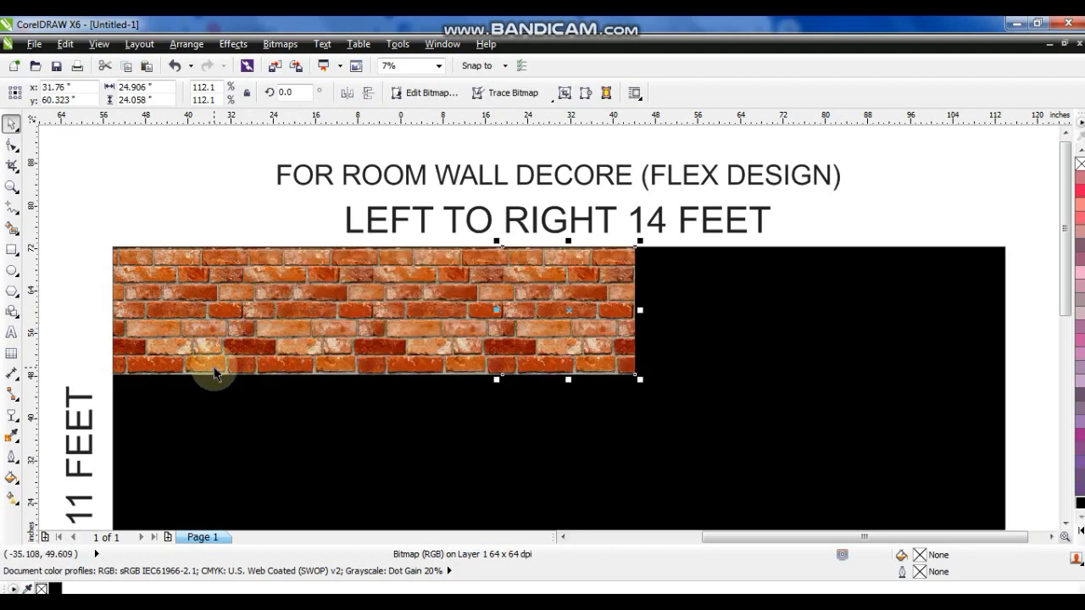
pyautogui.hotkey('ctrl', 'r')
pyautogui.hotkey('ctrl', 'r')
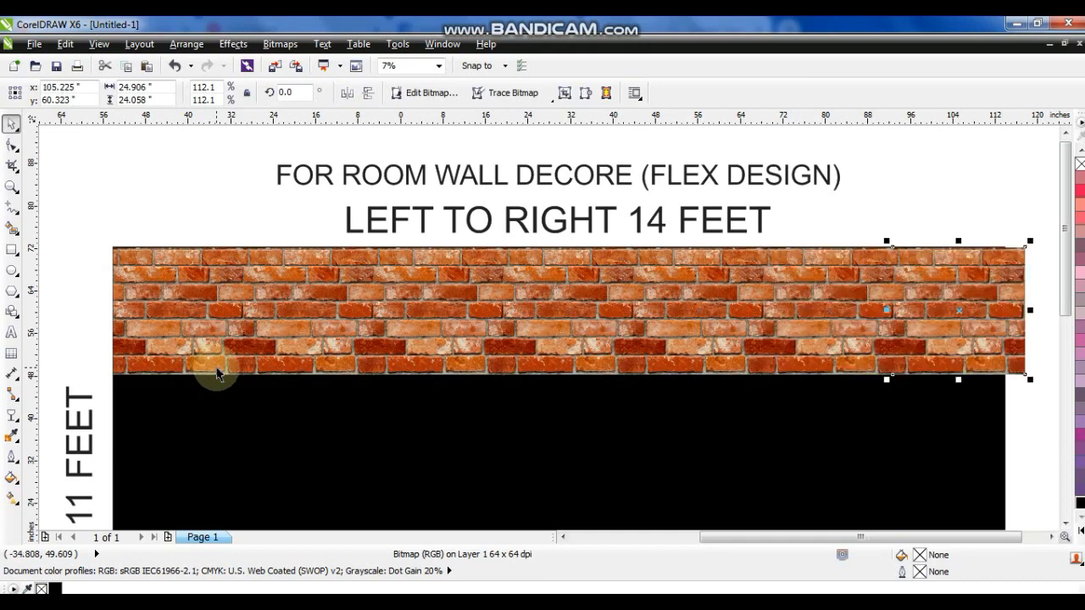
# - Group the seven brick tiles and centre the group horizontally on the black rectangle
pyautogui.moveTo(92, 245); pyautogui.dragTo(1036, 405)
pyautogui.hotkey('ctrl', 'g')
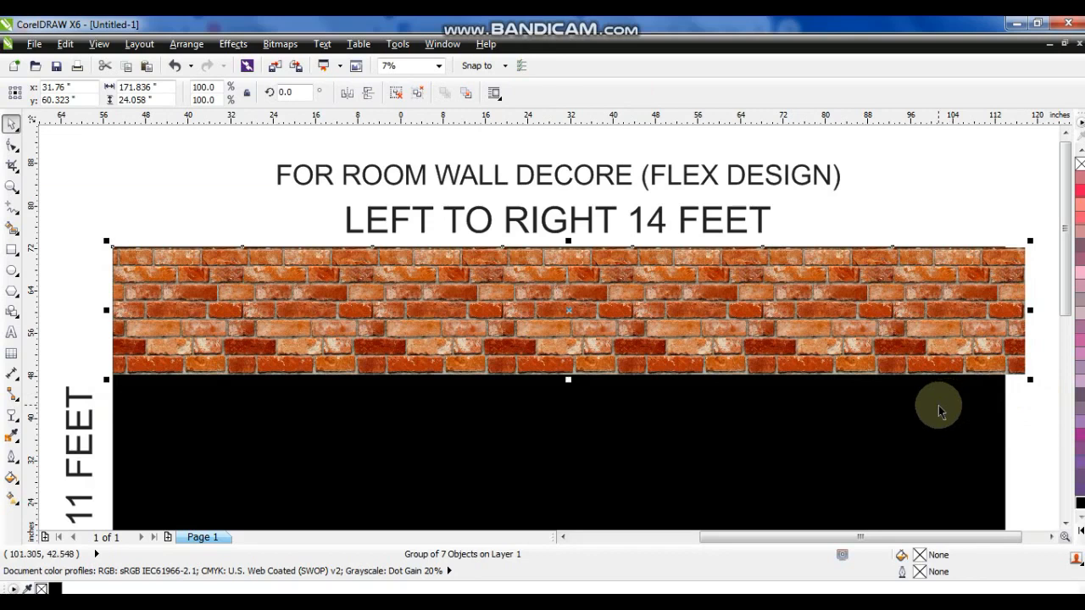
pyautogui.keyDown('shift'); pyautogui.click(957, 407); pyautogui.keyUp('shift')
pyautogui.press('c')
pyautogui.click(1039, 414)
# - Place a copy of the brick row below the first, overlapping its lower edge and offset slightly right, centred at about X 31.5, Y 40.9 inches
pyautogui.moveTo(977, 366); pyautogui.dragTo(975, 363)
pyautogui.click(12, 187)
pyautogui.moveTo(397, 310); pyautogui.dragTo(683, 428)
pyautogui.click(11, 124)
pyautogui.moveTo(499, 202); pyautogui.dragTo(500, 561)
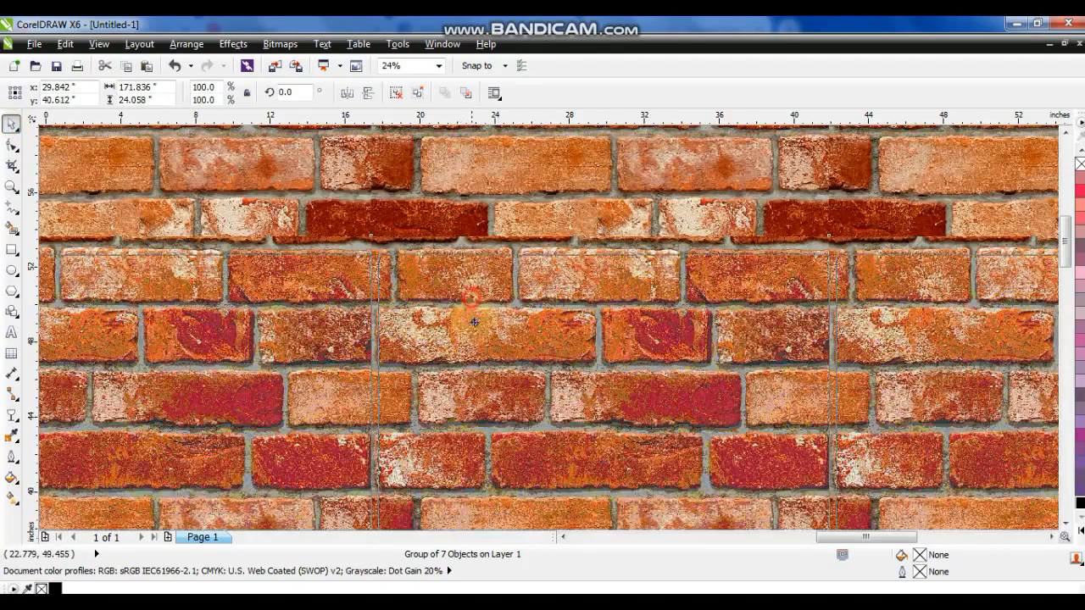
pyautogui.moveTo(472, 305)
pyautogui.mouseDown()
pyautogui.moveTo(474, 331)
pyautogui.moveTo(471, 320)
pyautogui.mouseUp()
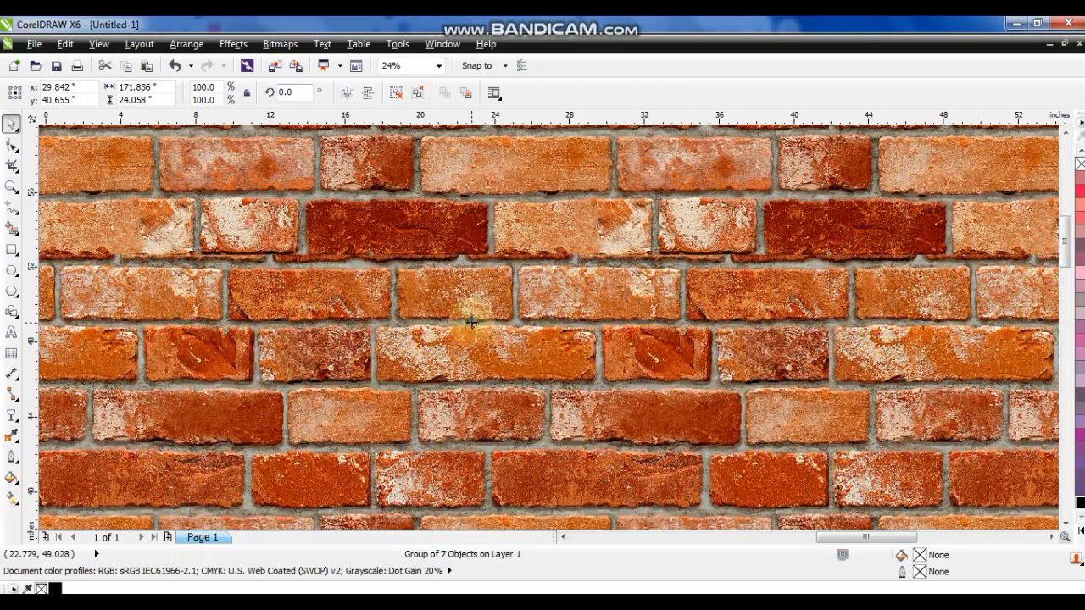
pyautogui.moveTo(471, 321); pyautogui.dragTo(497, 328)
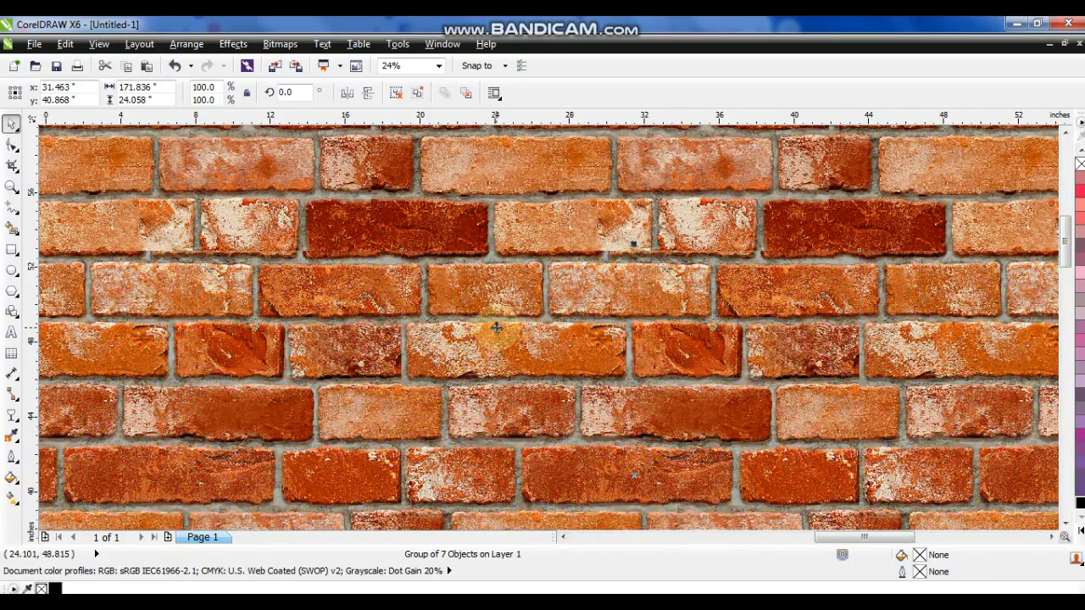
pyautogui.scroll(-3, 495, 328)
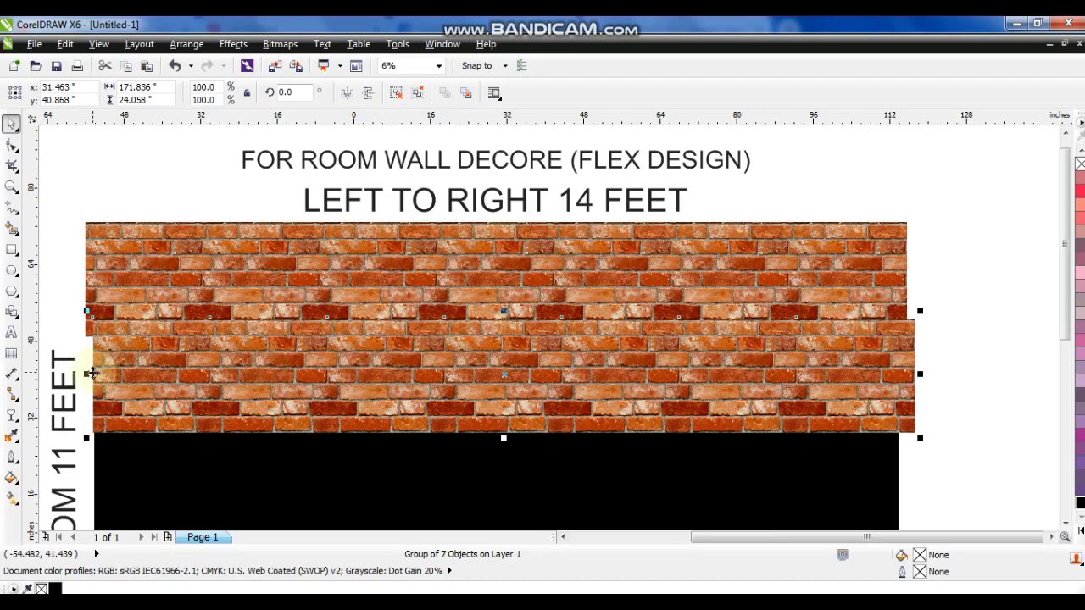